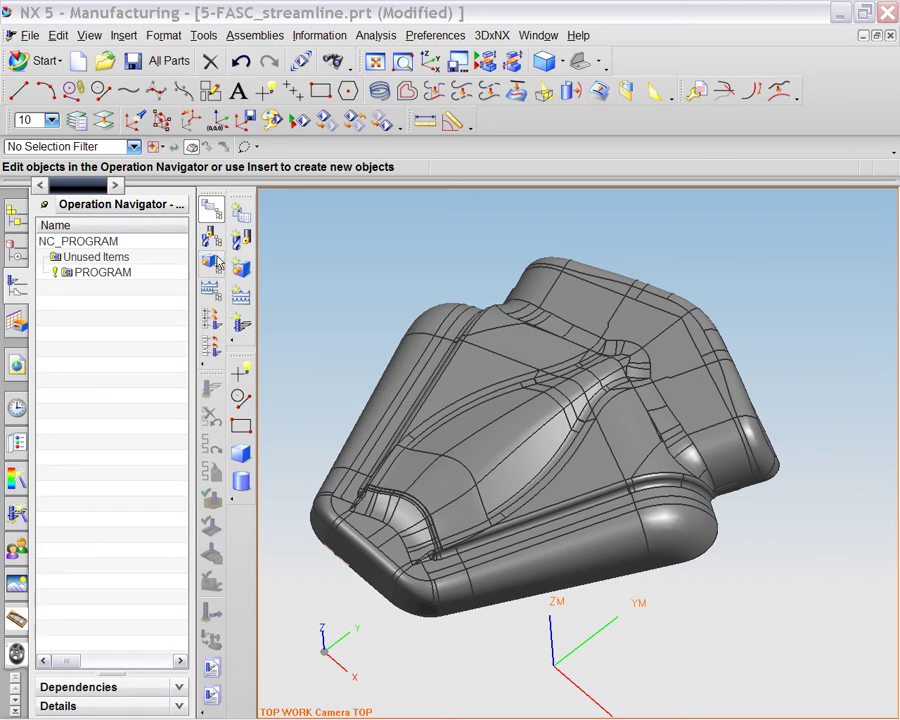
Step: Review the ball mill's dimensions, the machining geometry and the machining methods in the Operation Navigator, and return to the program order
{"action": "left_click", "coordinate": [213, 237]}
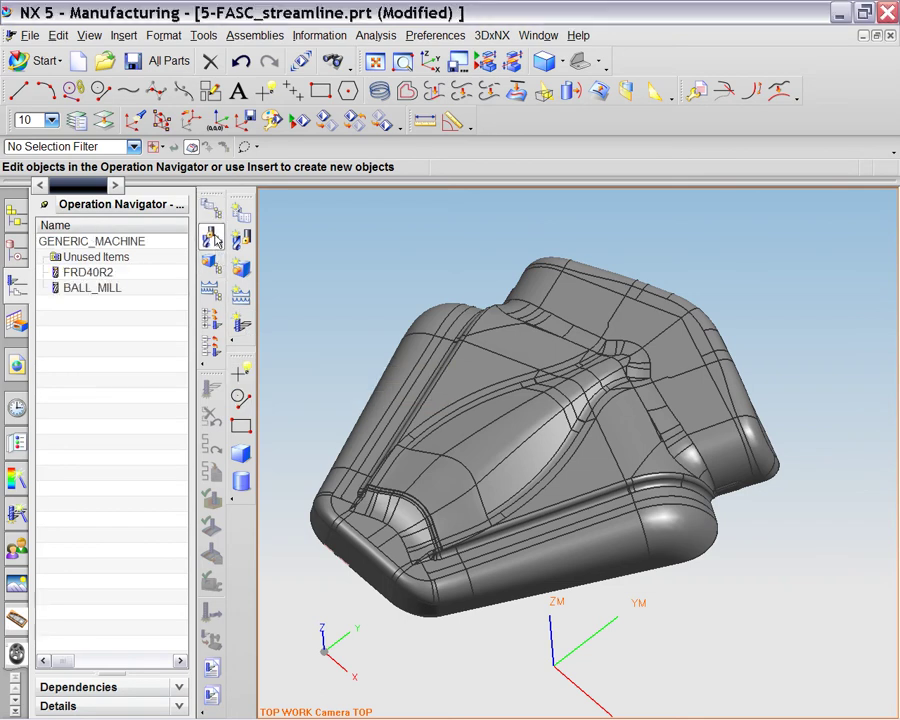
{"action": "double_click", "coordinate": [88, 292]}
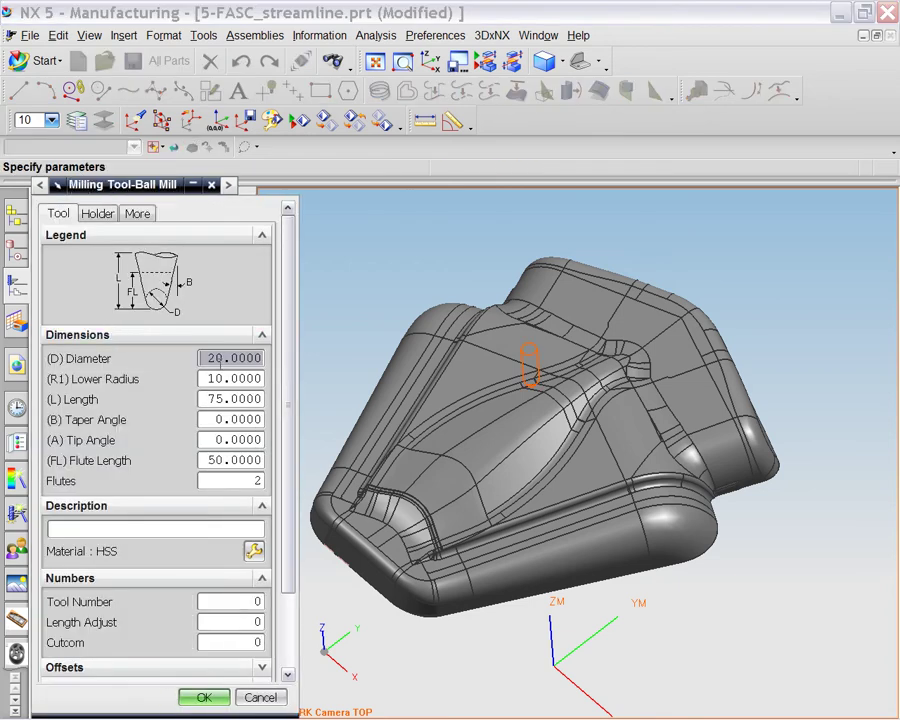
{"action": "middle_click", "coordinate": [363, 293]}
{"action": "left_click", "coordinate": [211, 263]}
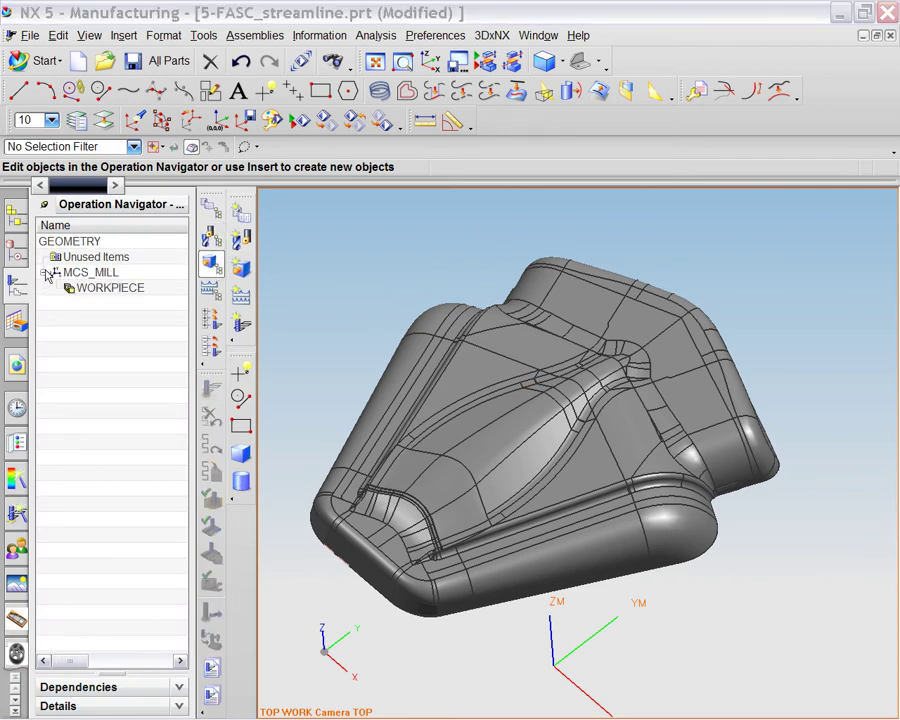
{"action": "left_click", "coordinate": [211, 290]}
{"action": "left_click", "coordinate": [211, 208]}
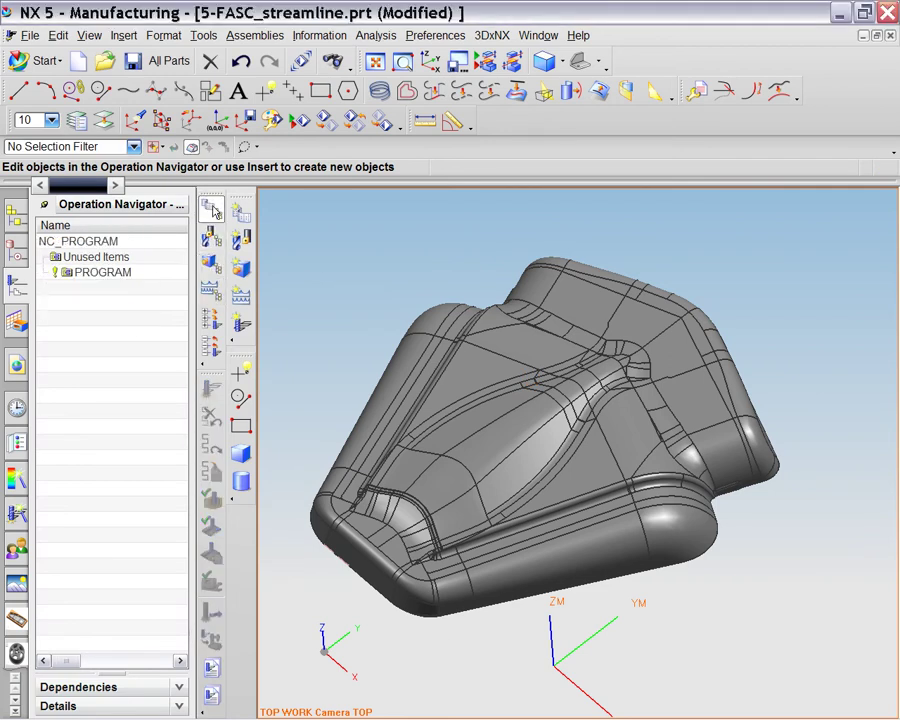
Step: Start creating a mill_contour operation with the STREAMLINE subtype
{"action": "left_click", "coordinate": [241, 323]}
{"action": "left_click", "coordinate": [95, 234]}
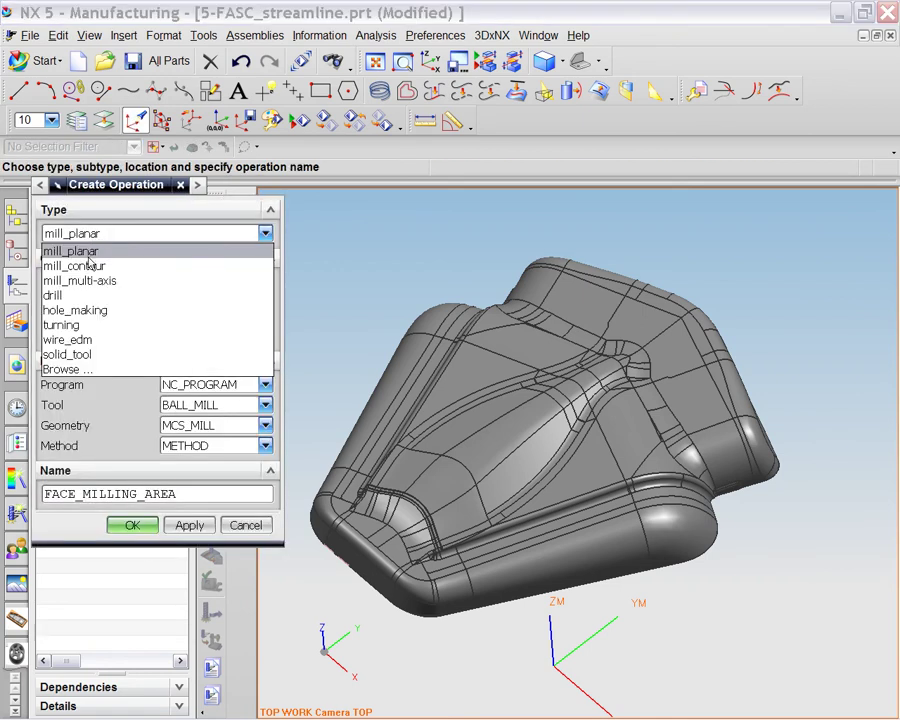
{"action": "left_click", "coordinate": [90, 263]}
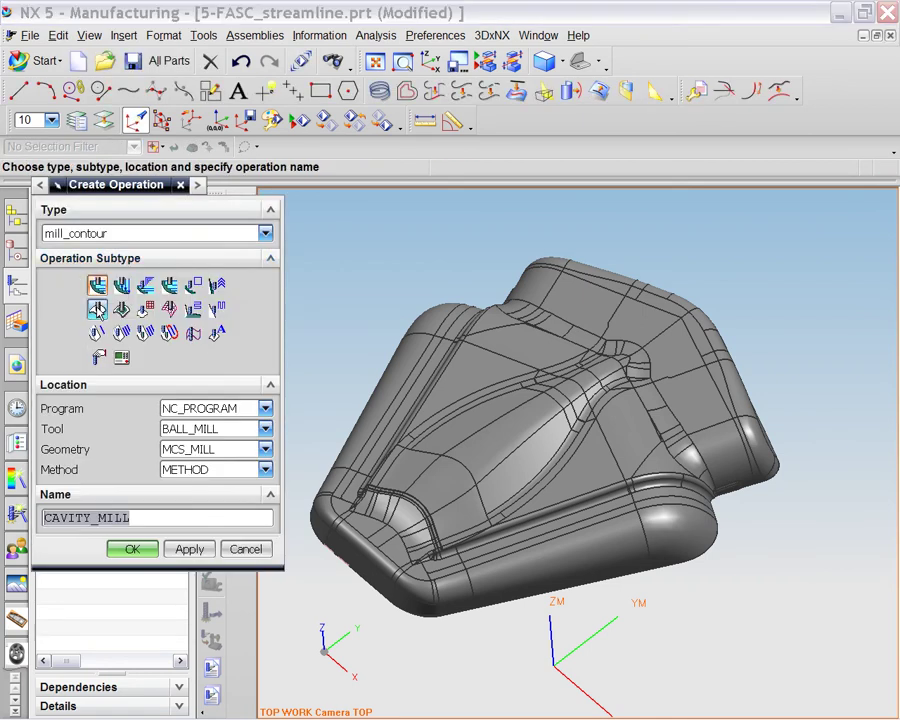
{"action": "left_click", "coordinate": [169, 311]}
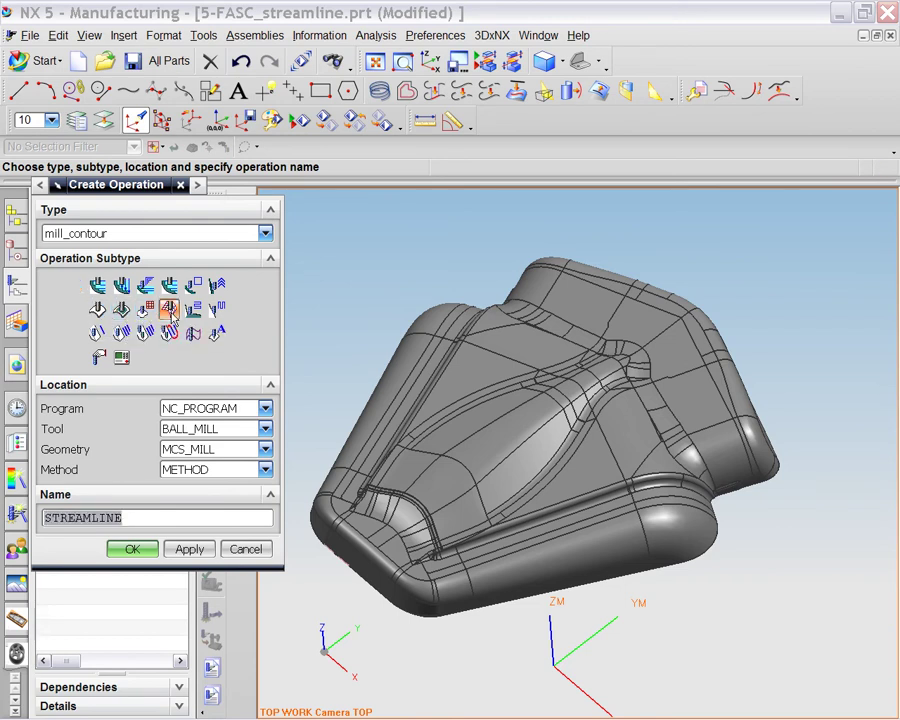
Step: Create the streamline operation in PROGRAM with tool BALL_MILL, geometry WORKPIECE and method MILL_FINISH
{"action": "left_click", "coordinate": [205, 408]}
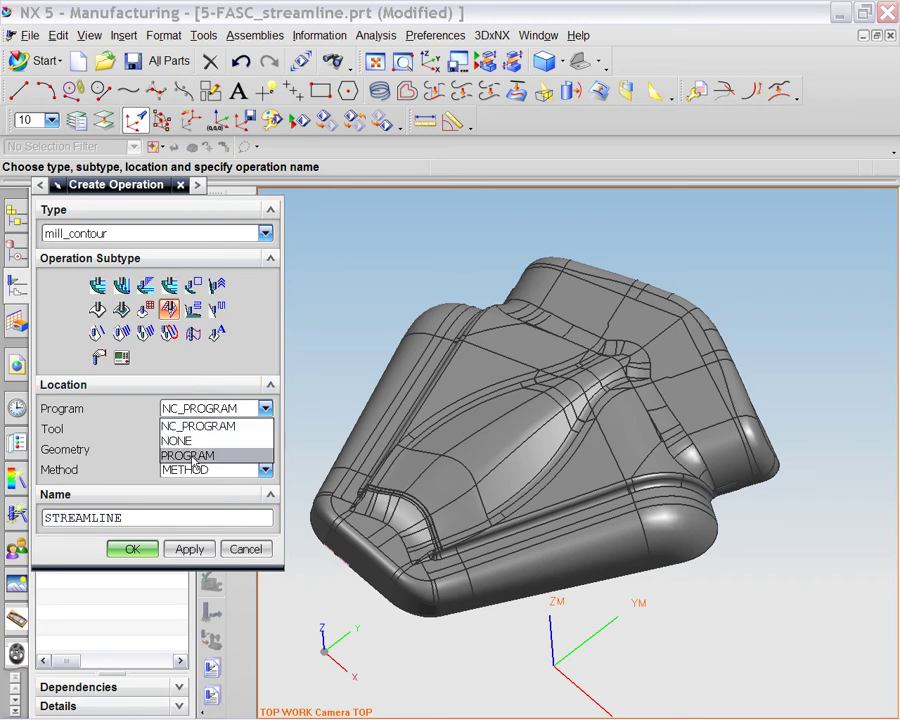
{"action": "left_click", "coordinate": [193, 456]}
{"action": "left_click", "coordinate": [198, 430]}
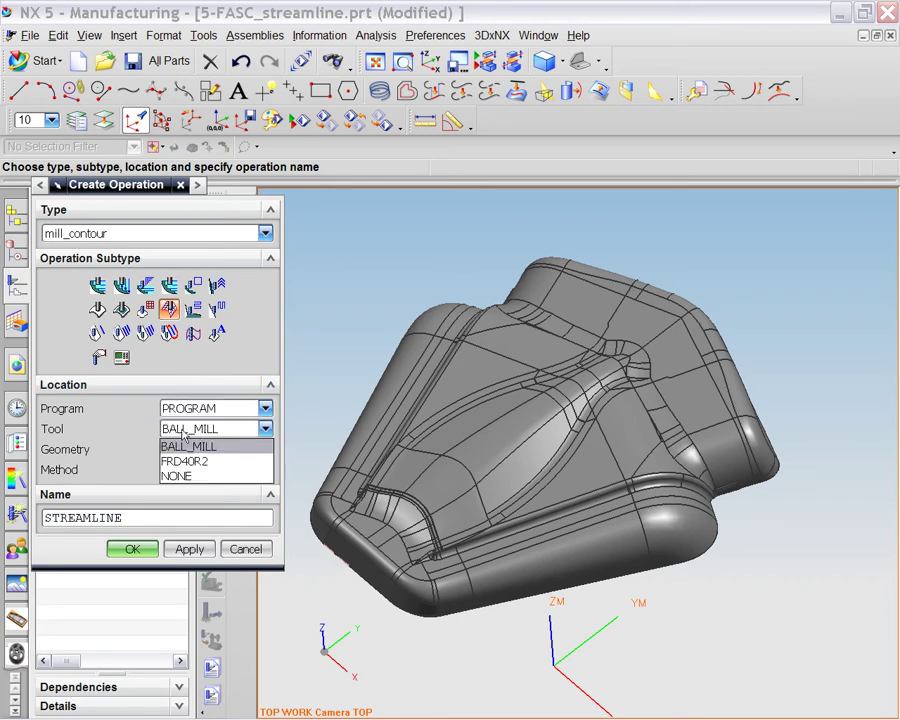
{"action": "left_click", "coordinate": [207, 430]}
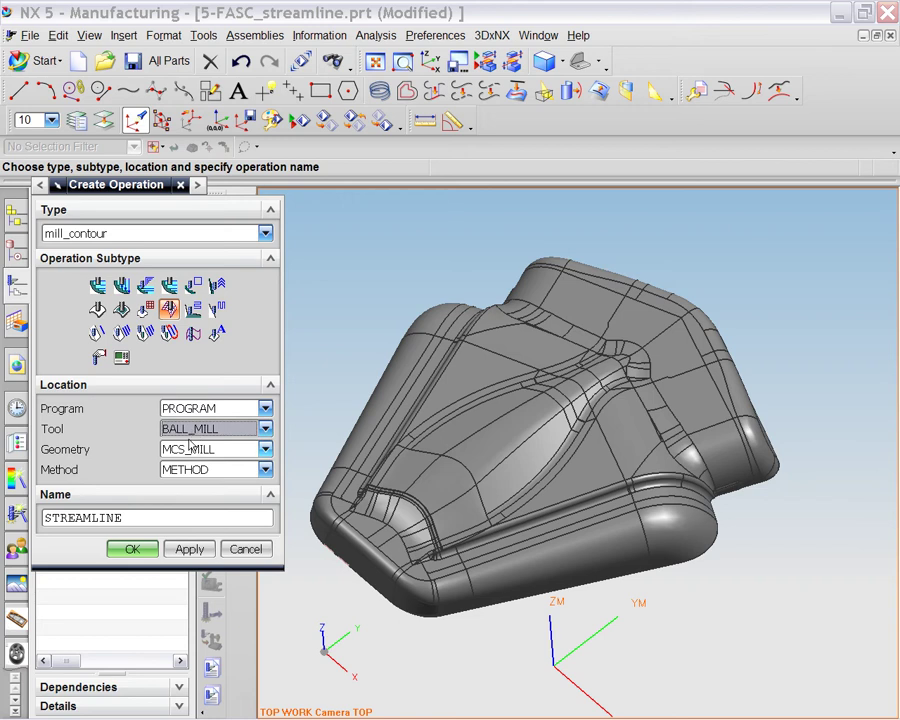
{"action": "left_click", "coordinate": [205, 449]}
{"action": "left_click", "coordinate": [212, 497]}
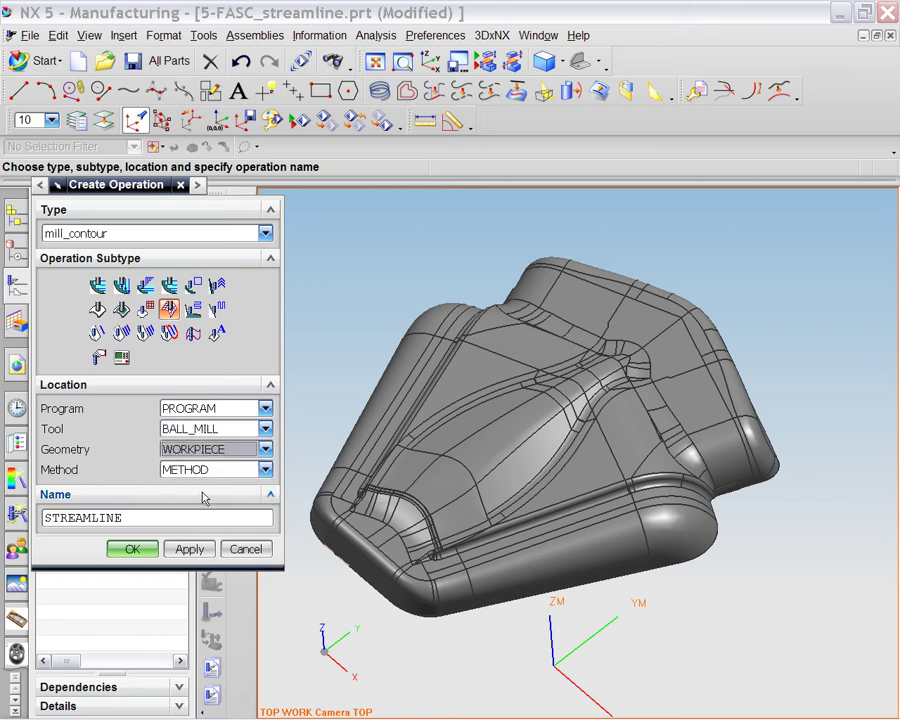
{"action": "left_click", "coordinate": [194, 469]}
{"action": "left_click", "coordinate": [195, 501]}
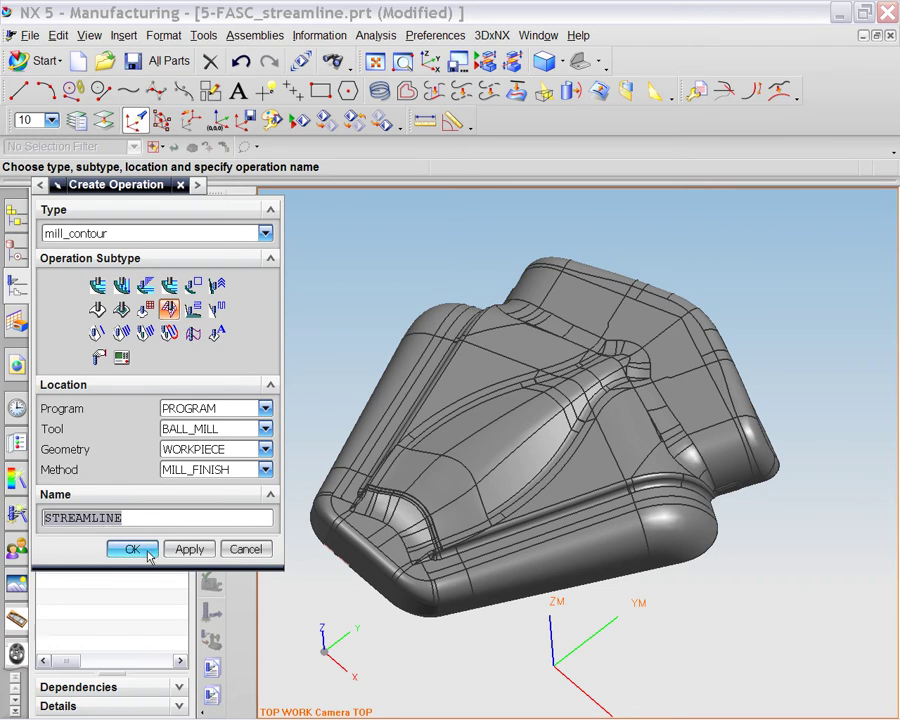
{"action": "left_click", "coordinate": [133, 549]}
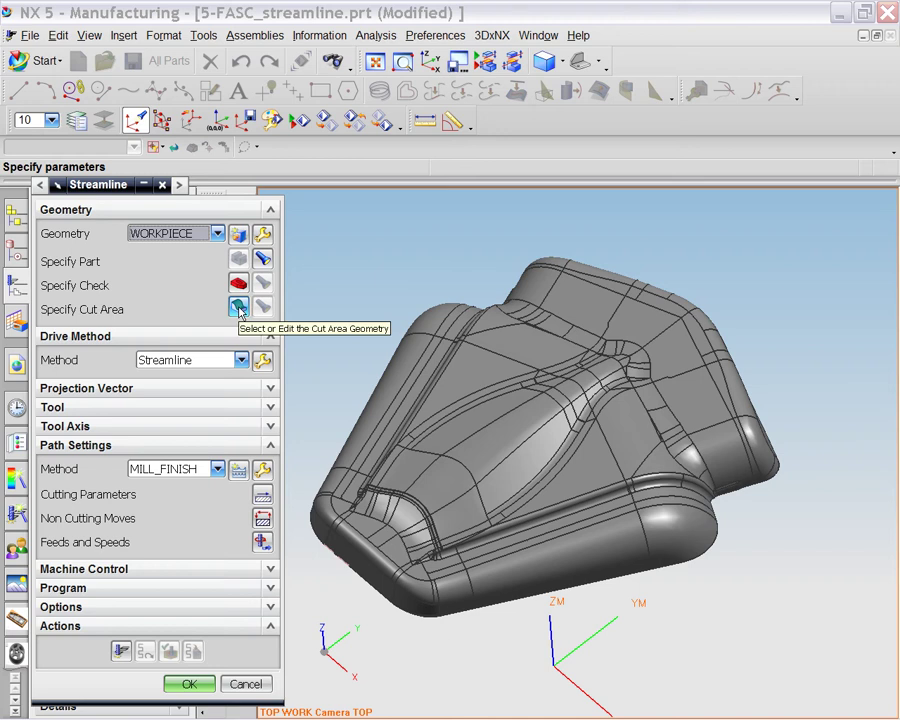
Step: Specify the cut area by selecting the faces of the central bottle-shaped region in a top view of the part
{"action": "left_click", "coordinate": [240, 310]}
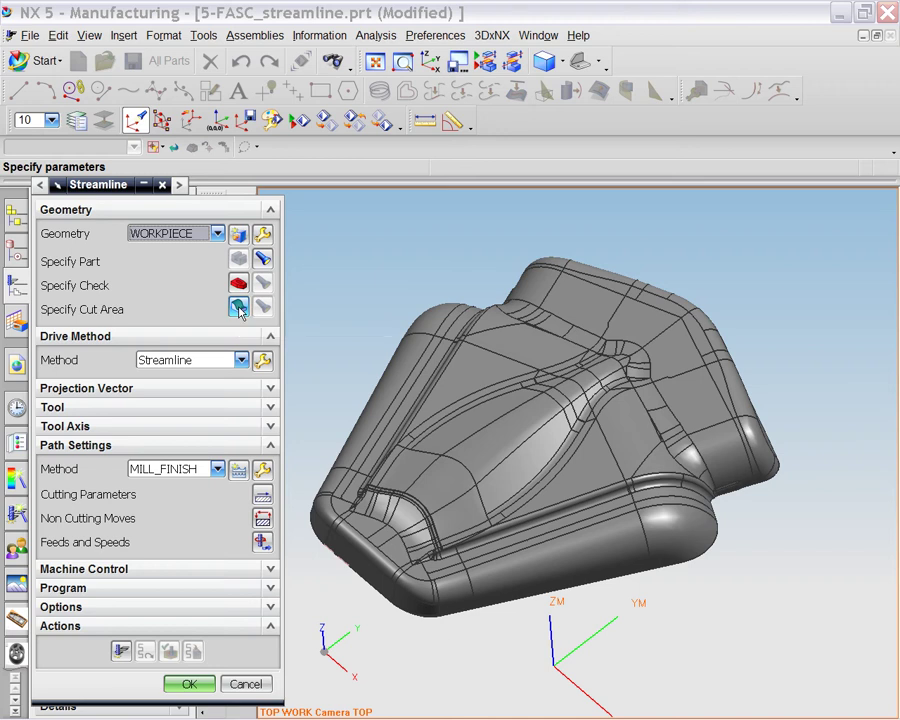
{"action": "middle_click_drag", "start_coordinate": [352, 276], "coordinate": [378, 332]}
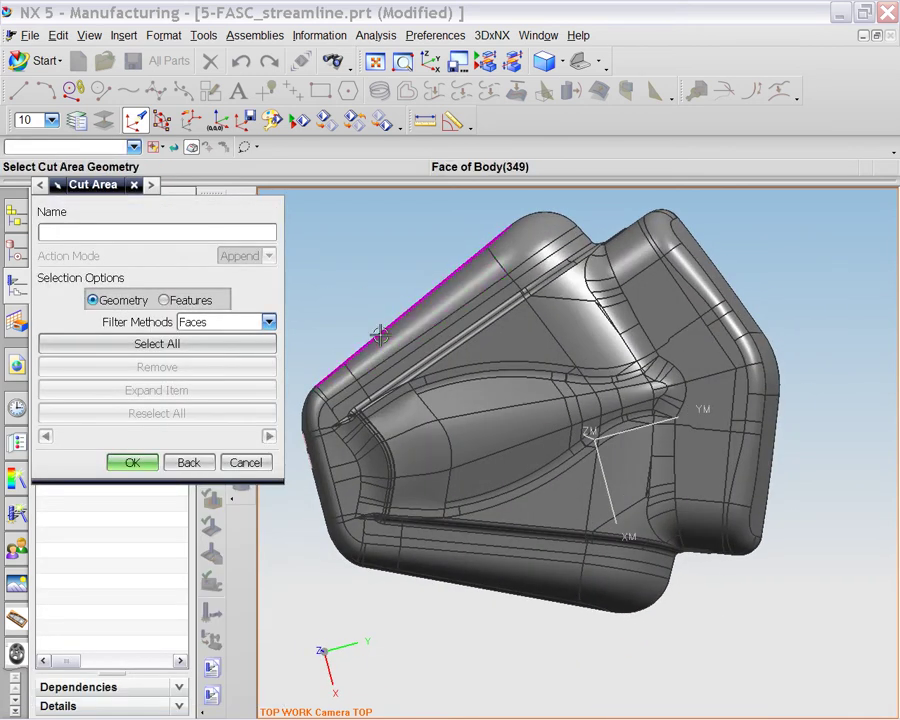
{"action": "key", "text": "F8"}
{"action": "scroll", "coordinate": [408, 372], "scroll_direction": "up", "scroll_amount": 5}
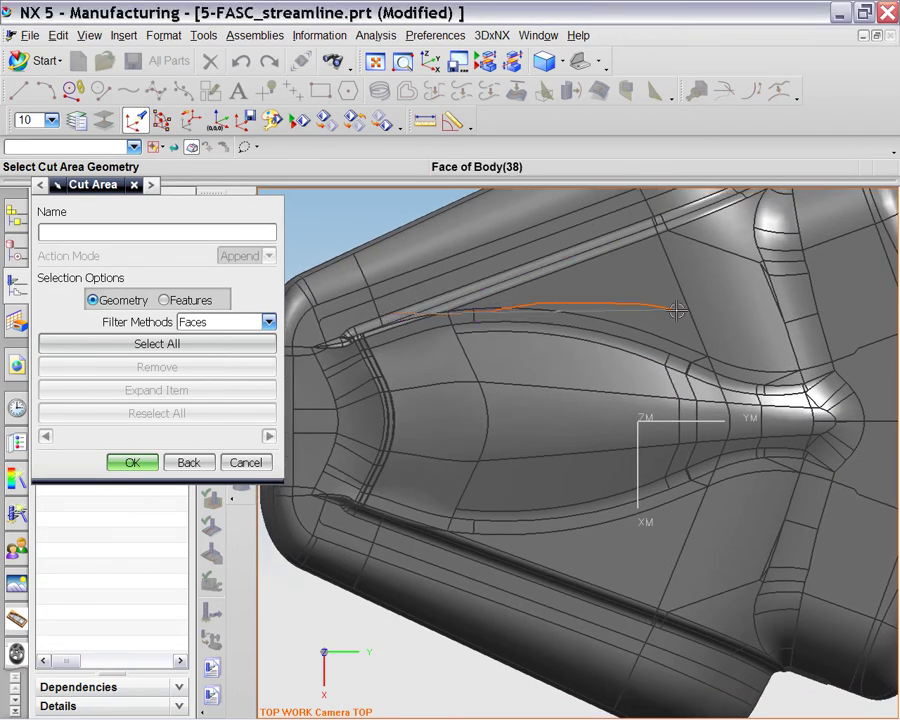
{"action": "mouse_move", "coordinate": [848, 342]}
{"action": "left_mouse_down"}
{"action": "mouse_move", "coordinate": [878, 434]}
{"action": "mouse_move", "coordinate": [717, 504]}
{"action": "mouse_move", "coordinate": [546, 540]}
{"action": "mouse_move", "coordinate": [382, 546]}
{"action": "mouse_move", "coordinate": [355, 471]}
{"action": "mouse_move", "coordinate": [355, 332]}
{"action": "mouse_move", "coordinate": [365, 303]}
{"action": "mouse_move", "coordinate": [421, 303]}
{"action": "left_mouse_up"}
{"action": "left_click", "coordinate": [440, 321]}
{"action": "left_click", "coordinate": [454, 318]}
{"action": "left_click", "coordinate": [514, 310]}
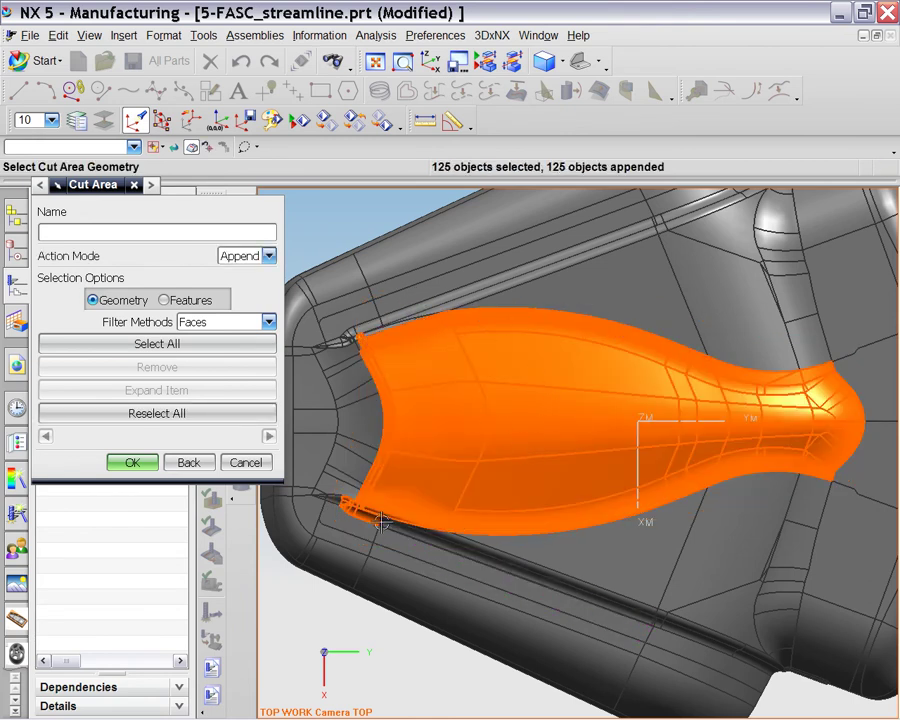
Step: Deselect the extra fillet faces extending past the cut area's lower corner at its wide end
{"action": "scroll", "coordinate": [358, 524], "scroll_direction": "up", "scroll_amount": 4}
{"action": "scroll", "coordinate": [358, 524], "scroll_direction": "up", "scroll_amount": 2}
{"action": "middle_click_drag", "start_coordinate": [359, 524], "coordinate": [626, 565], "text": "shift"}
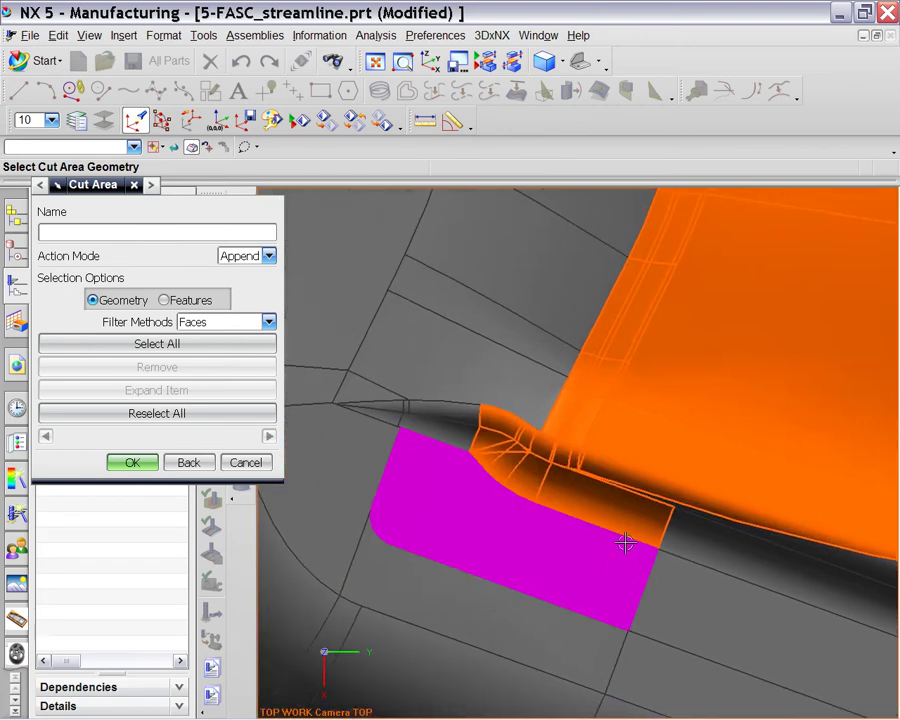
{"action": "left_click", "coordinate": [579, 492], "text": "shift"}
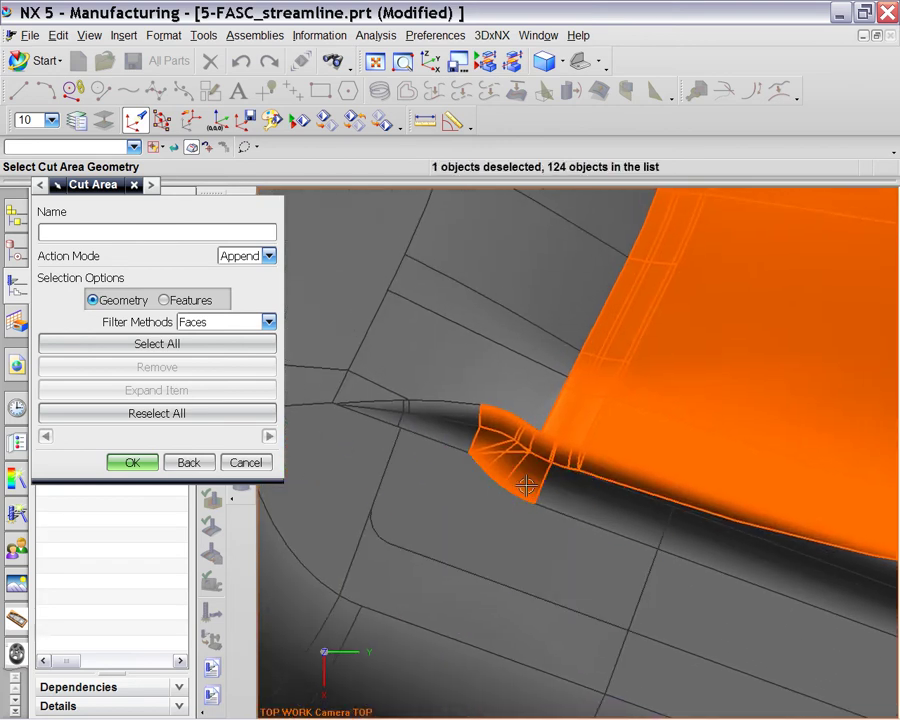
{"action": "left_click", "coordinate": [526, 482], "text": "shift"}
{"action": "left_click", "coordinate": [494, 470], "text": "shift"}
{"action": "left_click", "coordinate": [487, 458], "text": "shift"}
{"action": "left_click", "coordinate": [488, 446], "text": "shift"}
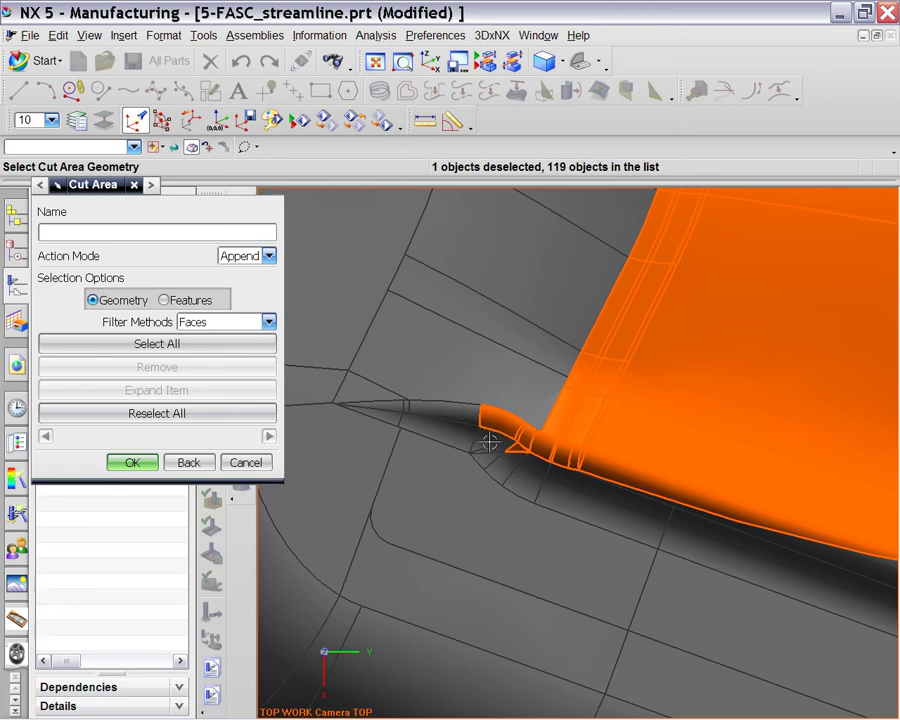
{"action": "left_click", "coordinate": [497, 437], "text": "shift"}
{"action": "left_click", "coordinate": [504, 428], "text": "shift"}
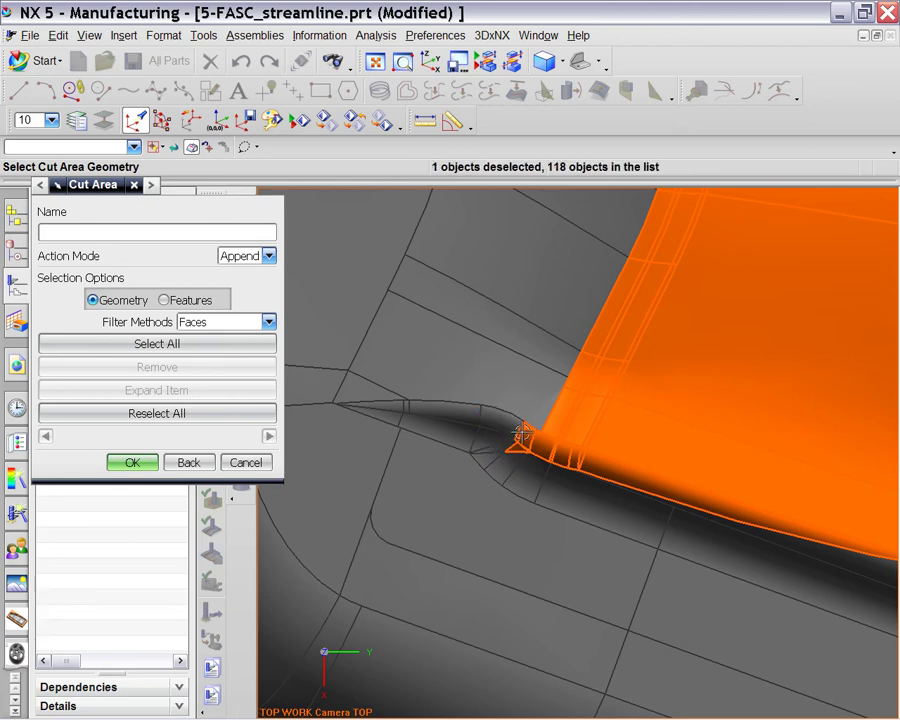
Step: Remove the remaining small connecting faces and sliver faces at the lower corner's fillet junction from the cut area
{"action": "left_click", "coordinate": [524, 434], "text": "shift"}
{"action": "left_click", "coordinate": [525, 436], "text": "shift"}
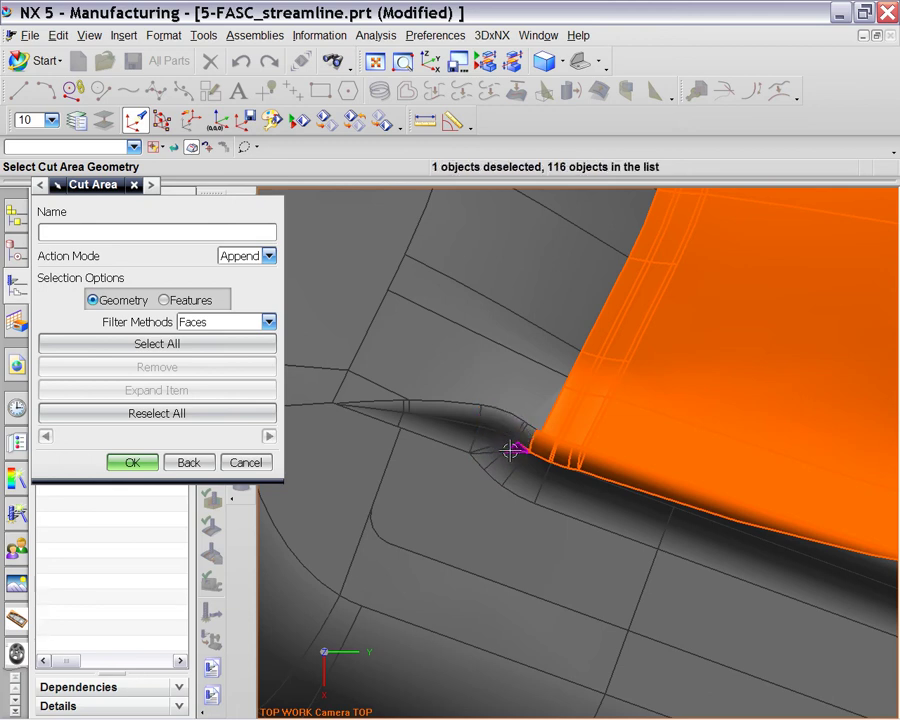
{"action": "left_click", "coordinate": [533, 442], "text": "shift"}
{"action": "scroll", "coordinate": [523, 455], "scroll_direction": "up", "scroll_amount": 3}
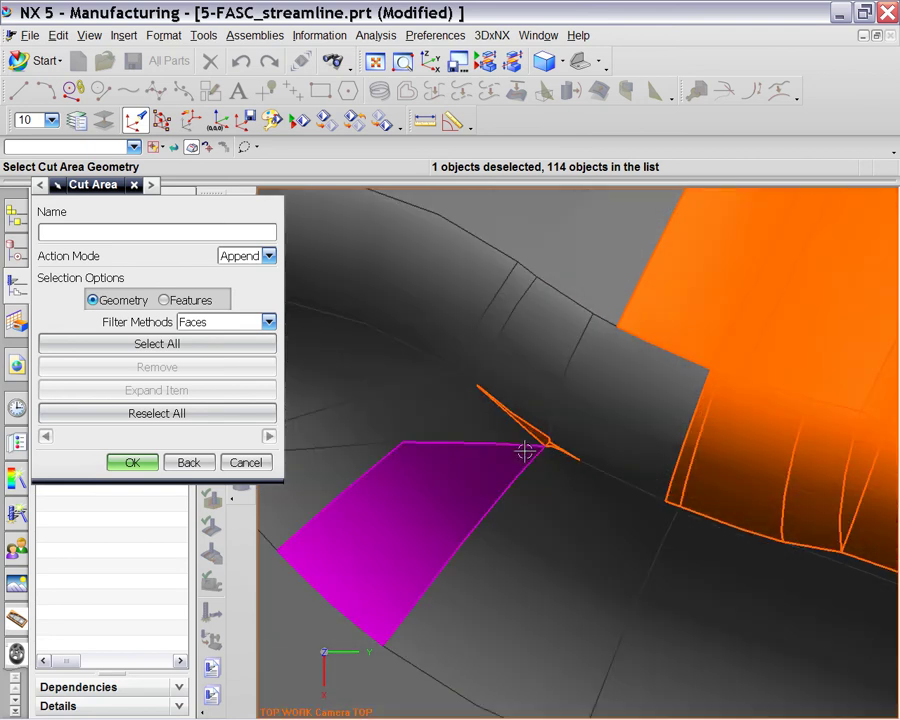
{"action": "left_click", "coordinate": [535, 430], "text": "shift"}
{"action": "left_click", "coordinate": [551, 446], "text": "shift"}
{"action": "scroll", "coordinate": [619, 402], "scroll_direction": "down", "scroll_amount": 3}
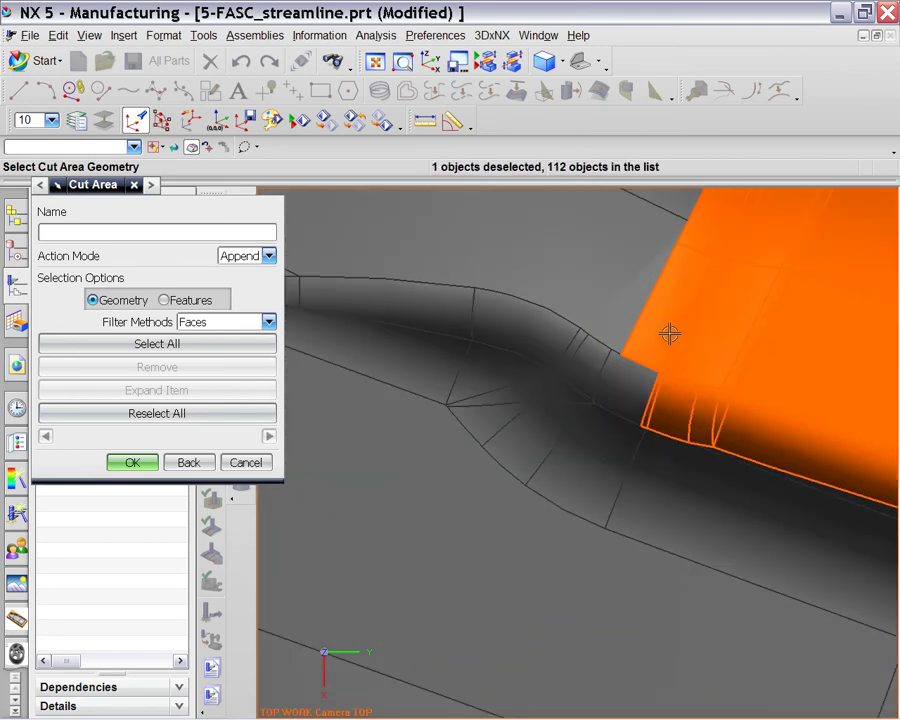
Step: Deselect the narrow strip of faces along the curved edge of the cut area's wide end
{"action": "left_click", "coordinate": [664, 331], "text": "shift"}
{"action": "middle_click_drag", "start_coordinate": [662, 355], "coordinate": [611, 467], "text": "shift"}
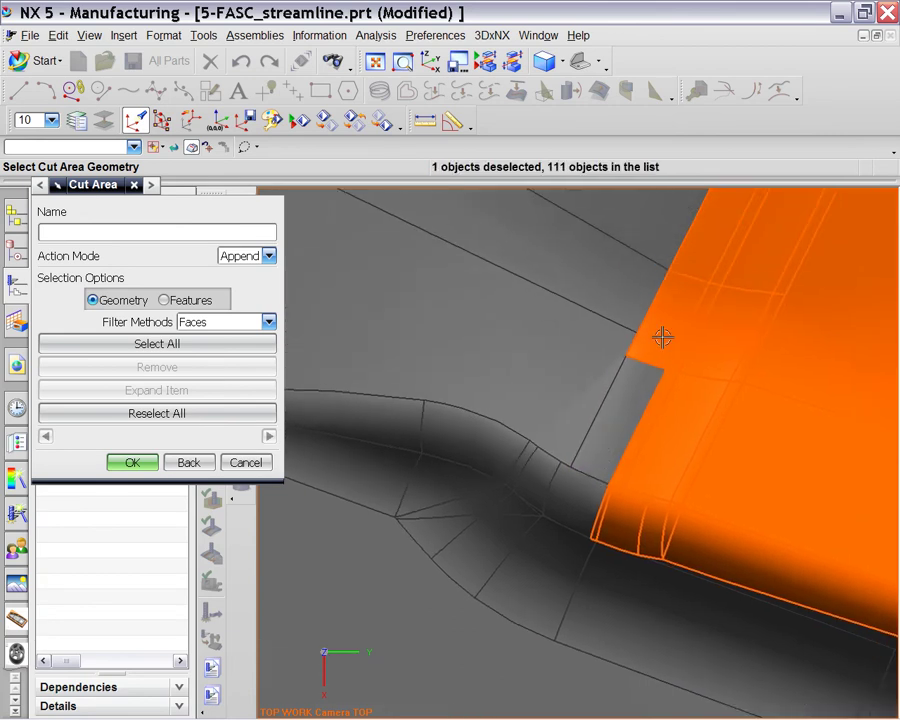
{"action": "left_click", "coordinate": [699, 266], "text": "shift"}
{"action": "left_click", "coordinate": [700, 262], "text": "shift"}
{"action": "middle_click_drag", "start_coordinate": [702, 360], "coordinate": [612, 320], "text": "shift"}
{"action": "left_click", "coordinate": [640, 276], "text": "shift"}
{"action": "left_click", "coordinate": [670, 234], "text": "shift"}
{"action": "middle_click_drag", "start_coordinate": [674, 229], "coordinate": [498, 486], "text": "shift"}
{"action": "left_click", "coordinate": [512, 257], "text": "shift"}
{"action": "left_click", "coordinate": [484, 412], "text": "shift"}
{"action": "left_click", "coordinate": [458, 338], "text": "shift"}
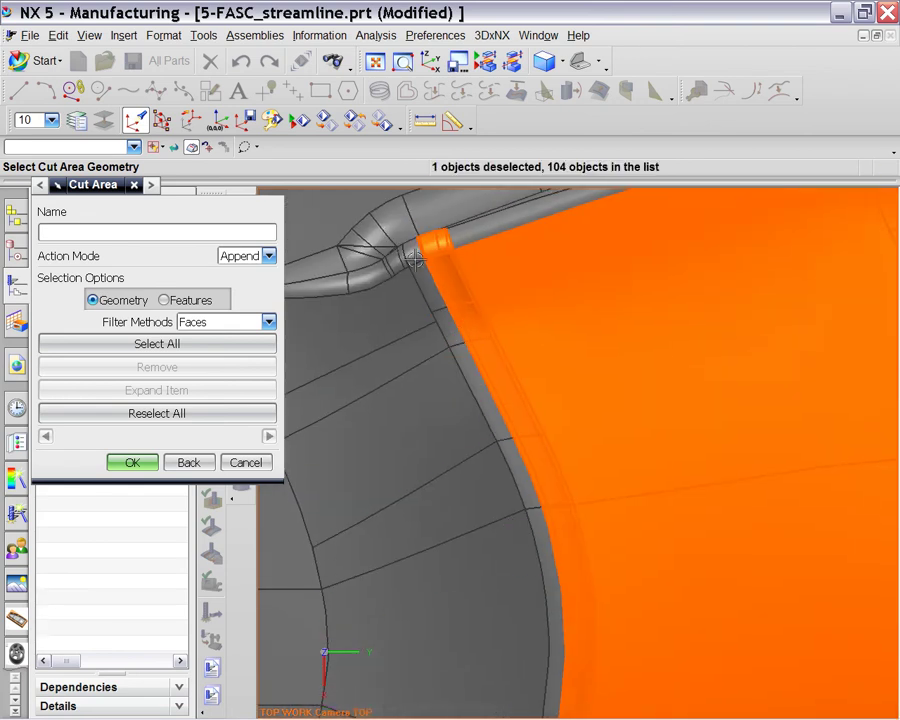
Step: Deselect the small fillet faces at the upper corner of the cut area's wide end
{"action": "scroll", "coordinate": [421, 250], "scroll_direction": "up", "scroll_amount": 4}
{"action": "left_click", "coordinate": [424, 243], "text": "shift"}
{"action": "left_click", "coordinate": [437, 240], "text": "shift"}
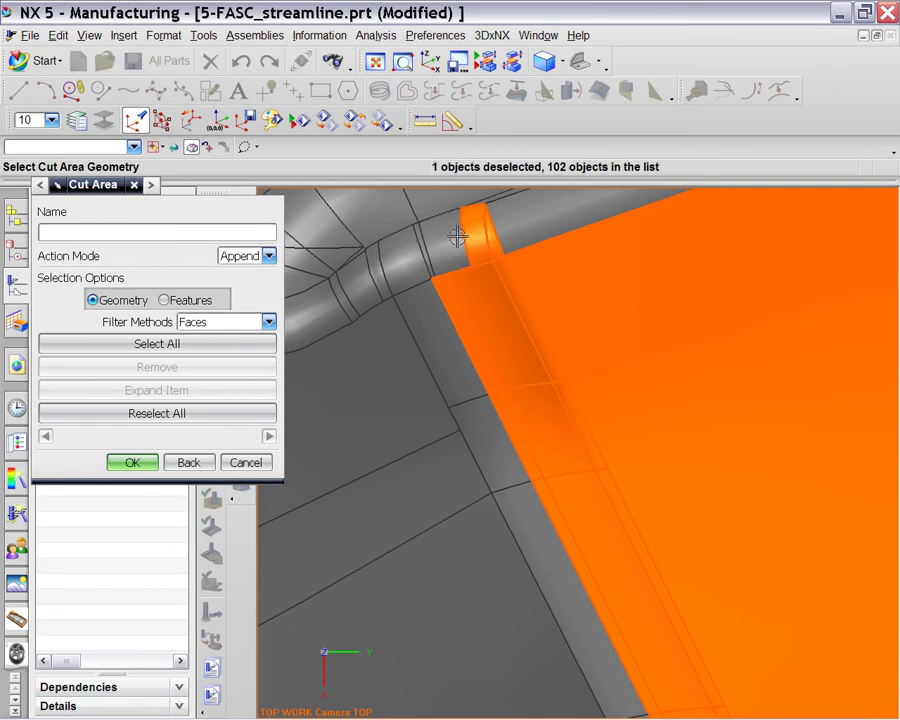
{"action": "left_click", "coordinate": [478, 233], "text": "shift"}
{"action": "left_click", "coordinate": [482, 237], "text": "shift"}
Step: Examine the selected cut area along its curved wide end and at both corners for stray faces
{"action": "scroll", "coordinate": [538, 378], "scroll_direction": "down", "scroll_amount": 3}
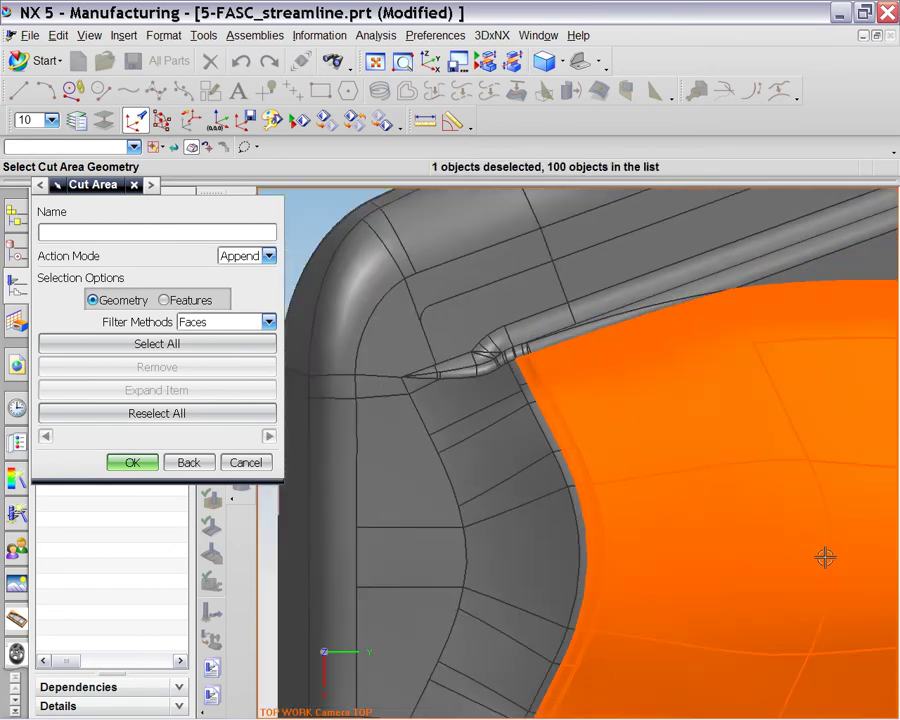
{"action": "scroll", "coordinate": [609, 319], "scroll_direction": "down", "scroll_amount": 6}
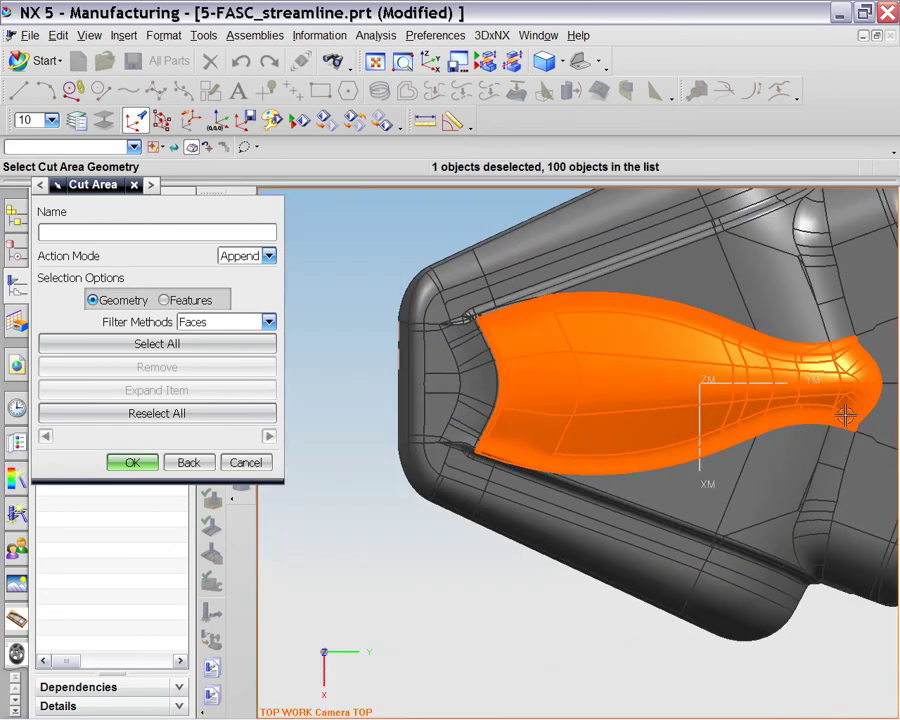
{"action": "scroll", "coordinate": [650, 435], "scroll_direction": "up", "scroll_amount": 8}
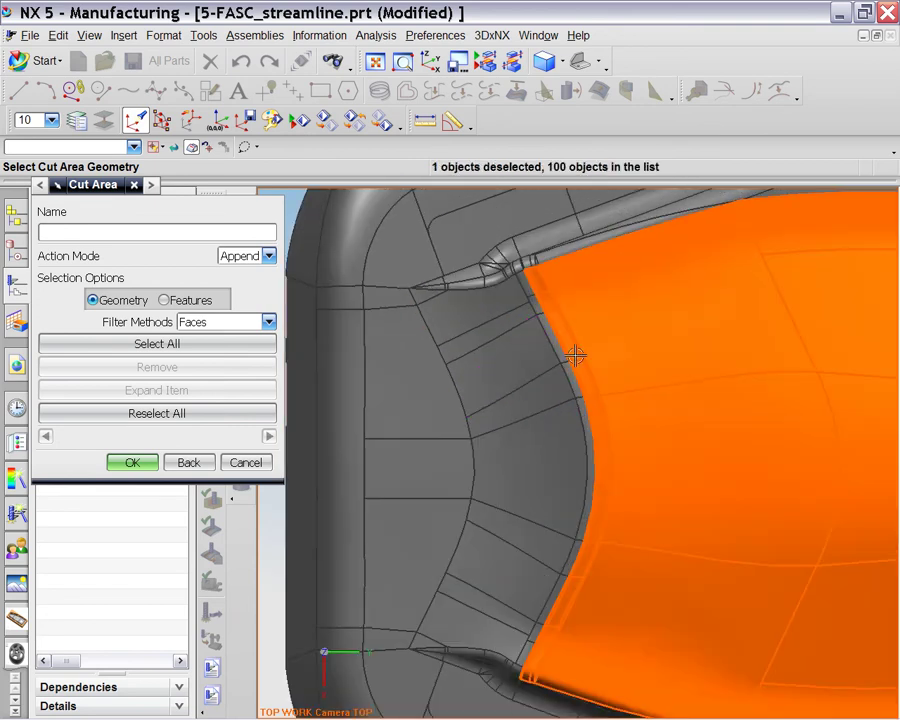
{"action": "middle_click_drag", "start_coordinate": [691, 374], "coordinate": [612, 307], "text": "shift"}
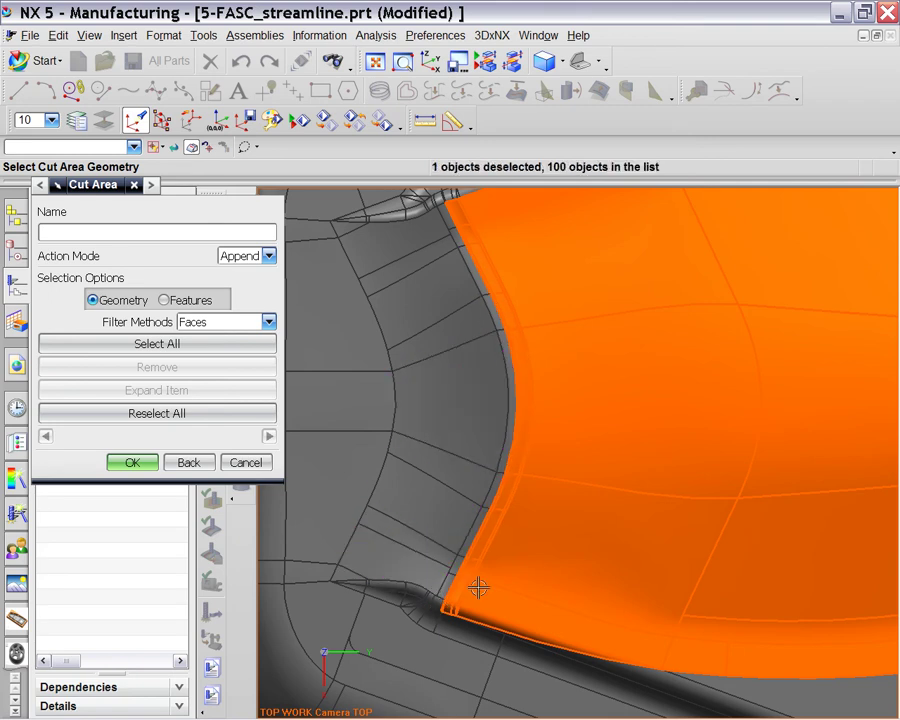
{"action": "scroll", "coordinate": [576, 624], "scroll_direction": "down", "scroll_amount": 5}
{"action": "left_click", "coordinate": [355, 512], "text": "shift"}
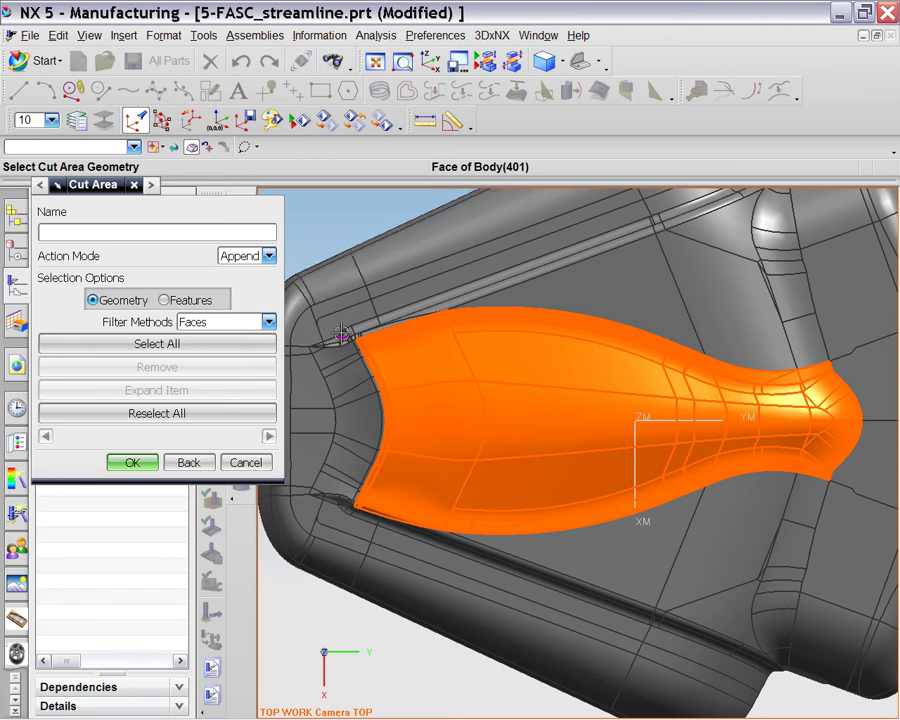
{"action": "left_click", "coordinate": [391, 517], "text": "shift"}
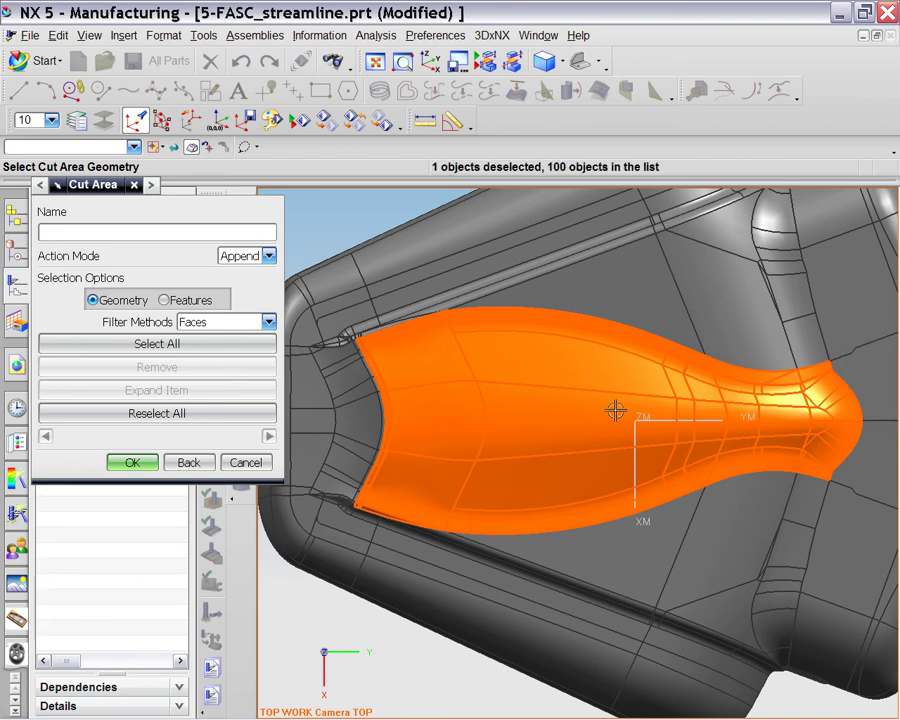
{"action": "scroll", "coordinate": [372, 437], "scroll_direction": "up", "scroll_amount": 3}
{"action": "scroll", "coordinate": [384, 515], "scroll_direction": "up", "scroll_amount": 2}
{"action": "middle_click_drag", "start_coordinate": [380, 536], "coordinate": [518, 330], "text": "shift"}
{"action": "scroll", "coordinate": [448, 386], "scroll_direction": "up", "scroll_amount": 3}
{"action": "scroll", "coordinate": [441, 393], "scroll_direction": "up", "scroll_amount": 2}
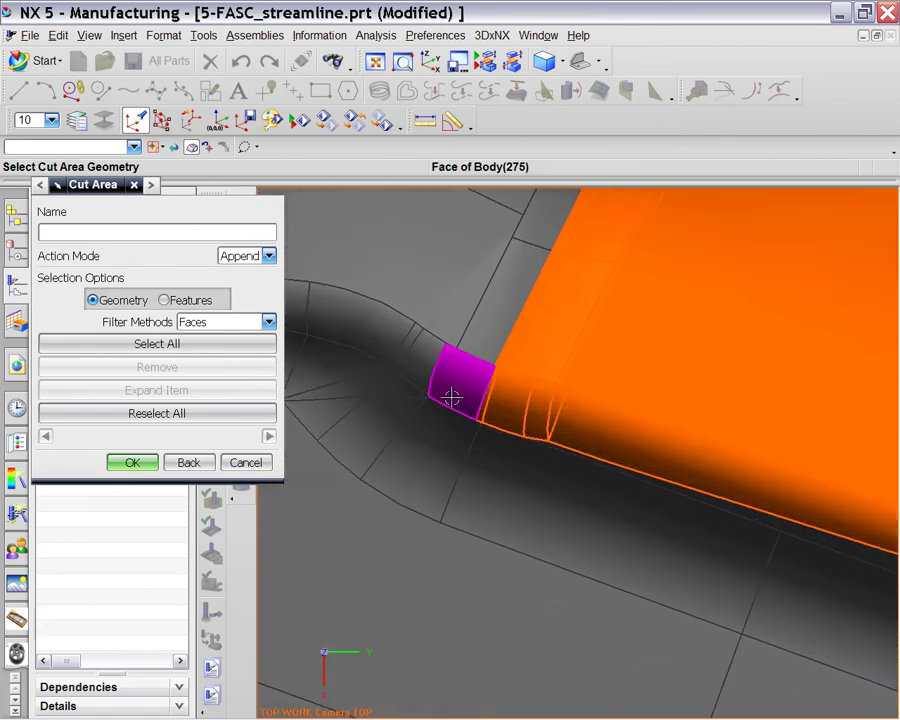
{"action": "left_click", "coordinate": [455, 373]}
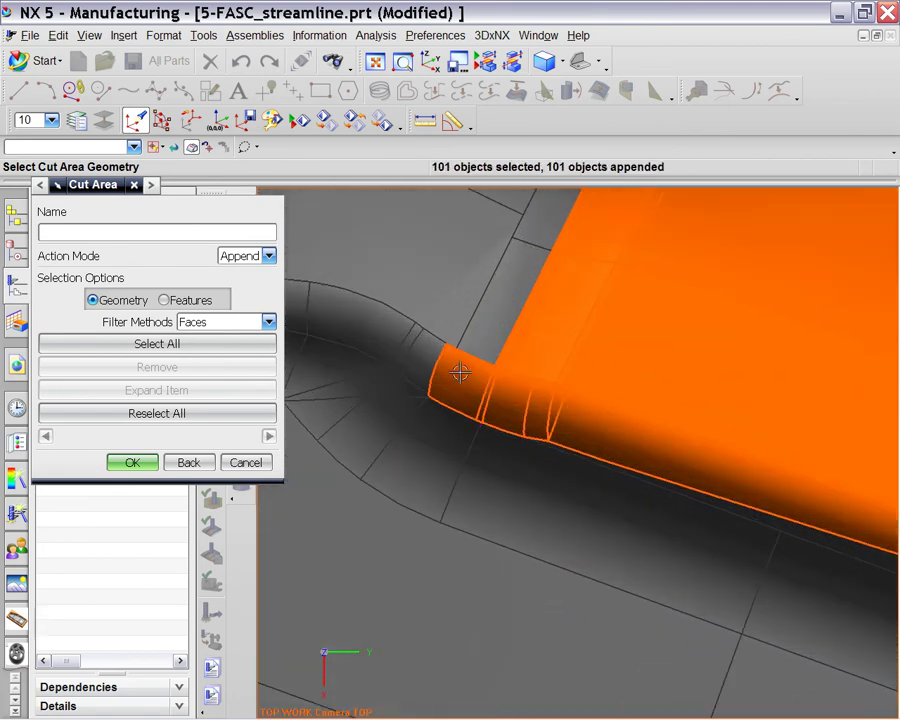
{"action": "left_click", "coordinate": [481, 334]}
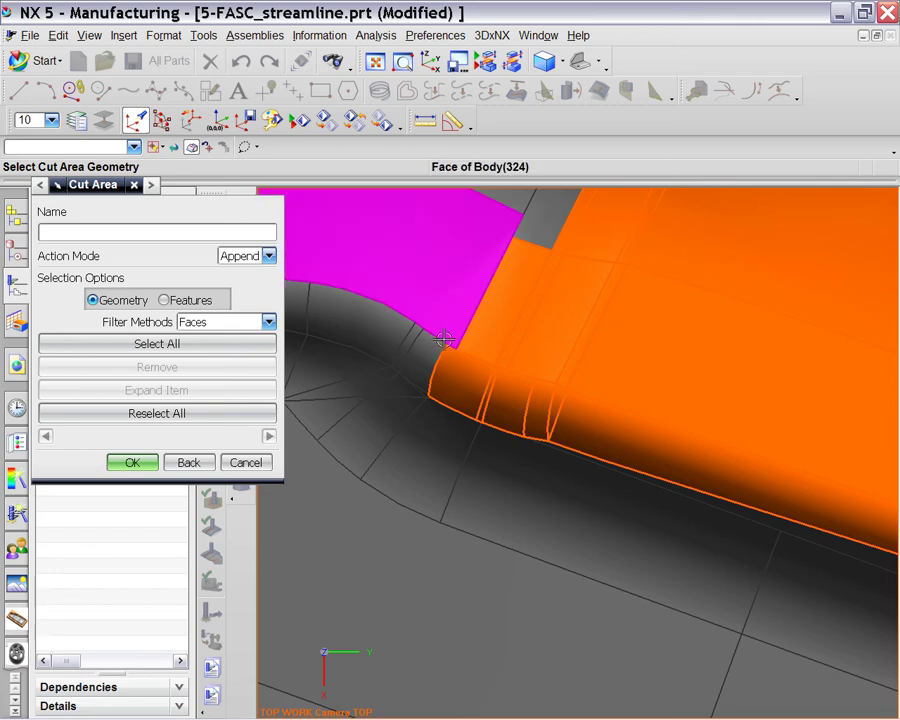
{"action": "left_click", "coordinate": [440, 384], "text": "shift"}
{"action": "left_click", "coordinate": [484, 342], "text": "shift"}
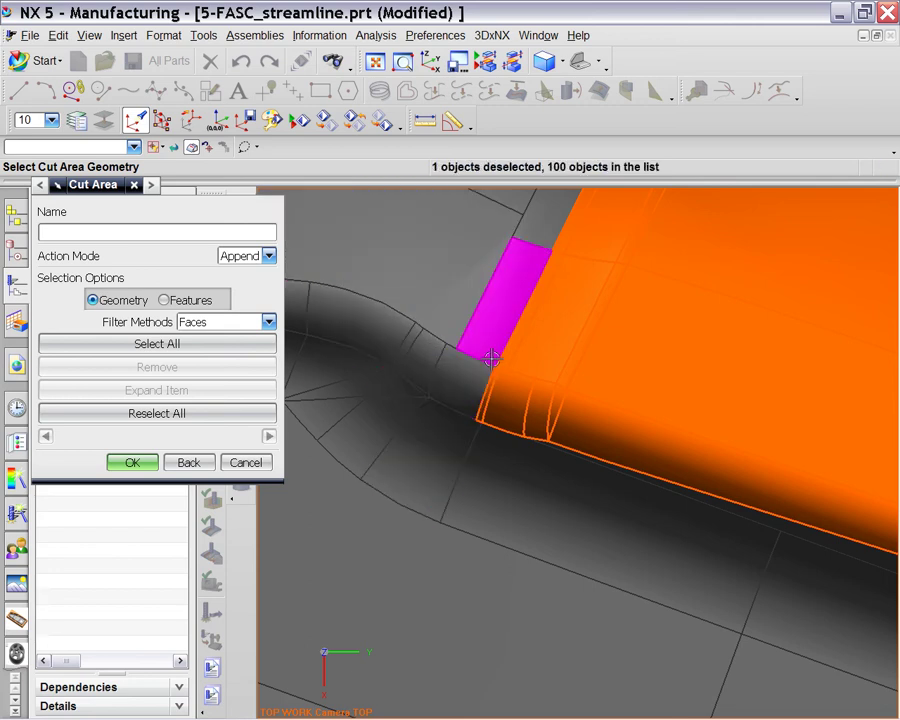
Step: Accept the selected faces of the bottle-shaped region as the operation's cut area
{"action": "scroll", "coordinate": [535, 327], "scroll_direction": "down", "scroll_amount": 5}
{"action": "middle_click_drag", "start_coordinate": [616, 304], "coordinate": [475, 485], "text": "shift"}
{"action": "scroll", "coordinate": [470, 460], "scroll_direction": "down", "scroll_amount": 5}
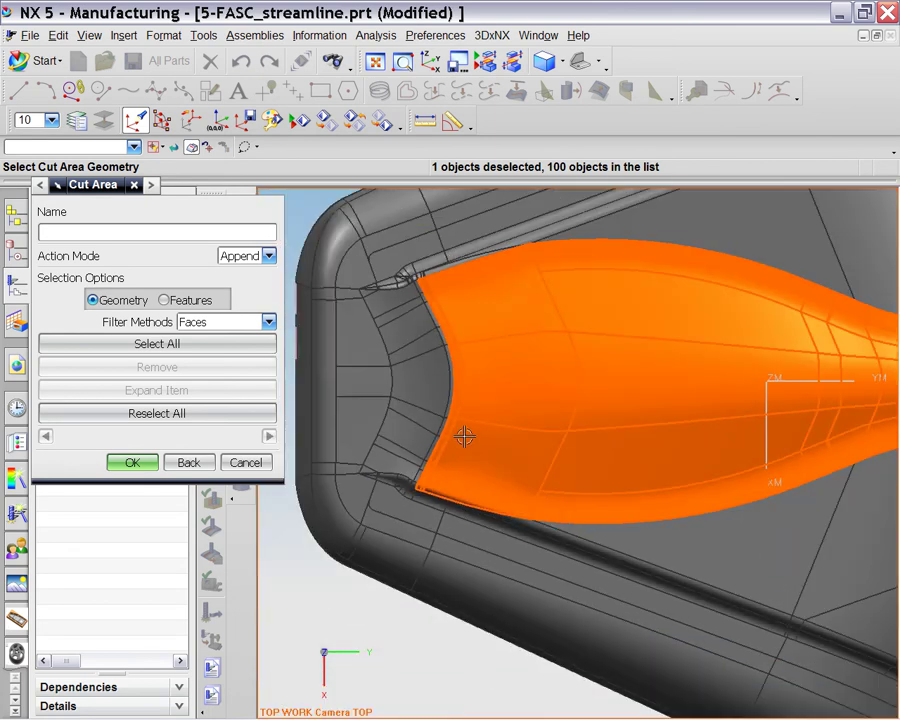
{"action": "scroll", "coordinate": [438, 440], "scroll_direction": "down", "scroll_amount": 4}
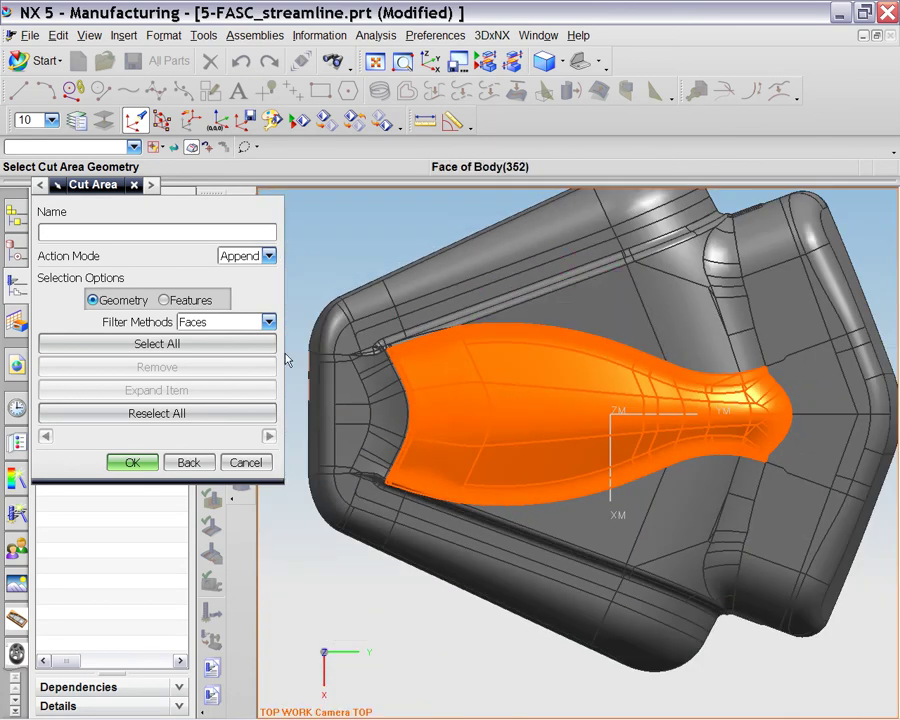
{"action": "left_click", "coordinate": [130, 464]}
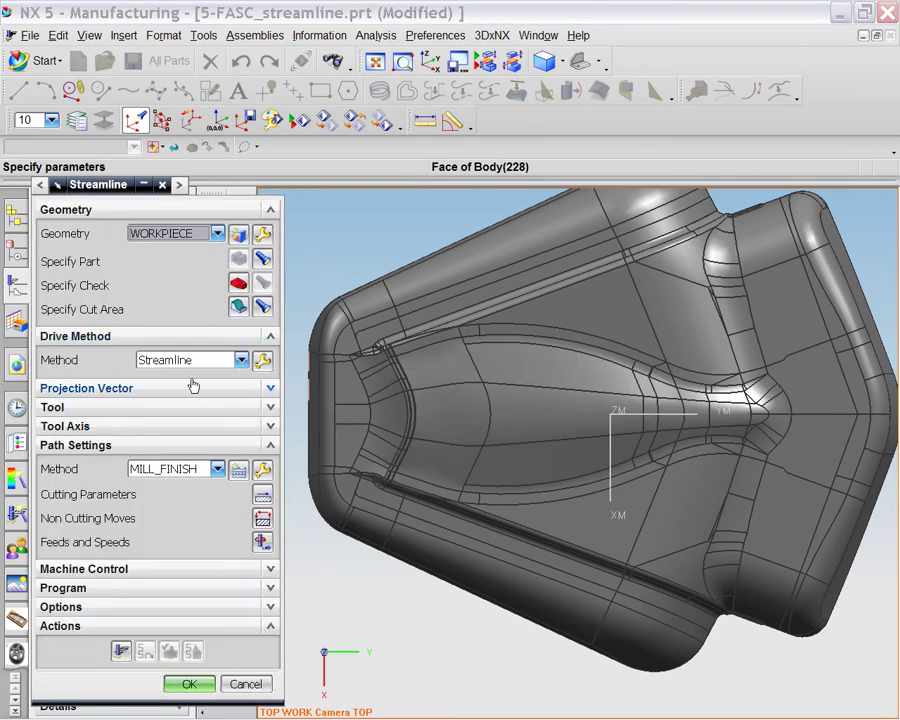
Step: Open the Streamline drive method settings and examine the Flow 1 and Flow 2 curve sets along the cut area's long sides
{"action": "left_click", "coordinate": [264, 362]}
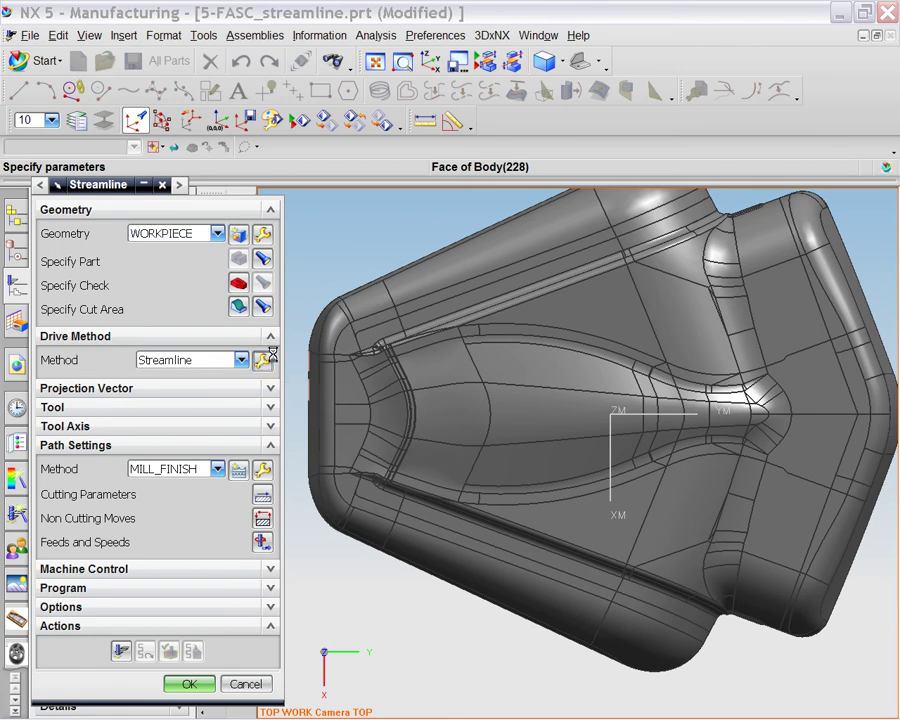
{"action": "middle_click_drag", "start_coordinate": [478, 486], "coordinate": [500, 450]}
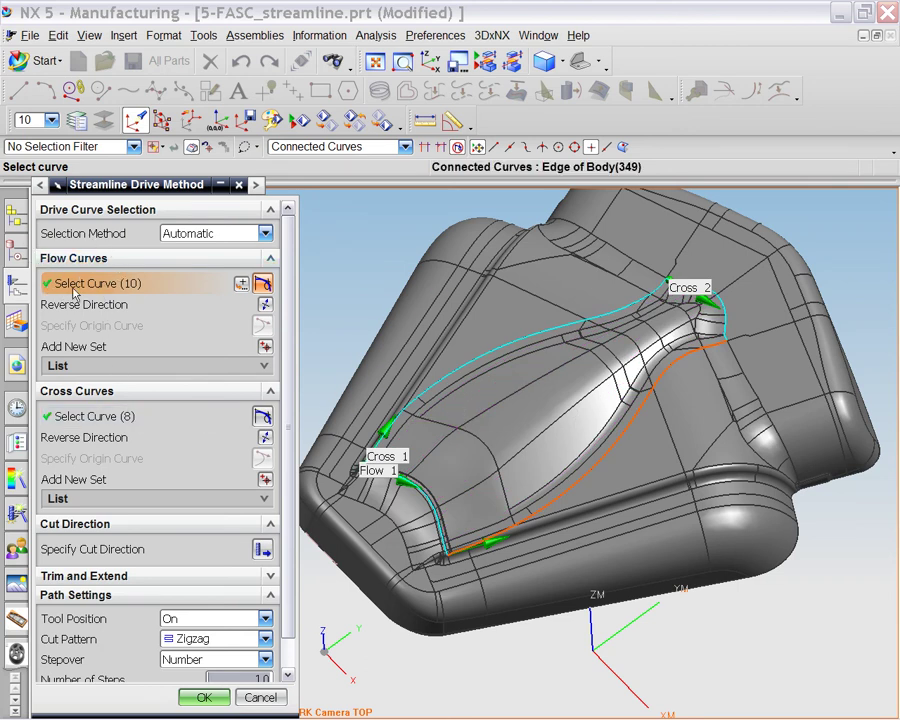
{"action": "left_click", "coordinate": [58, 366]}
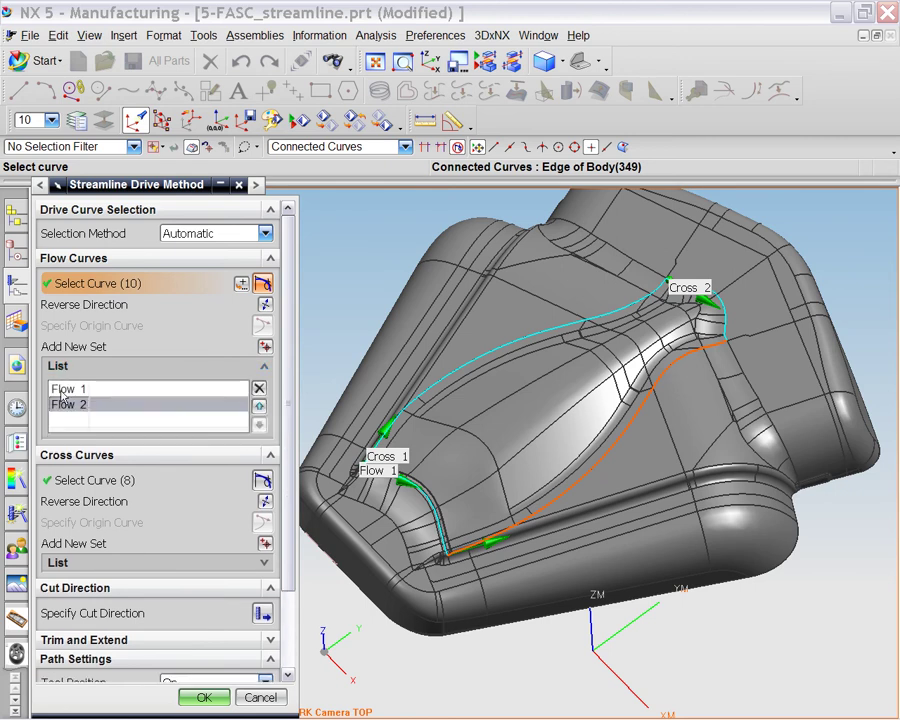
{"action": "left_click", "coordinate": [61, 389]}
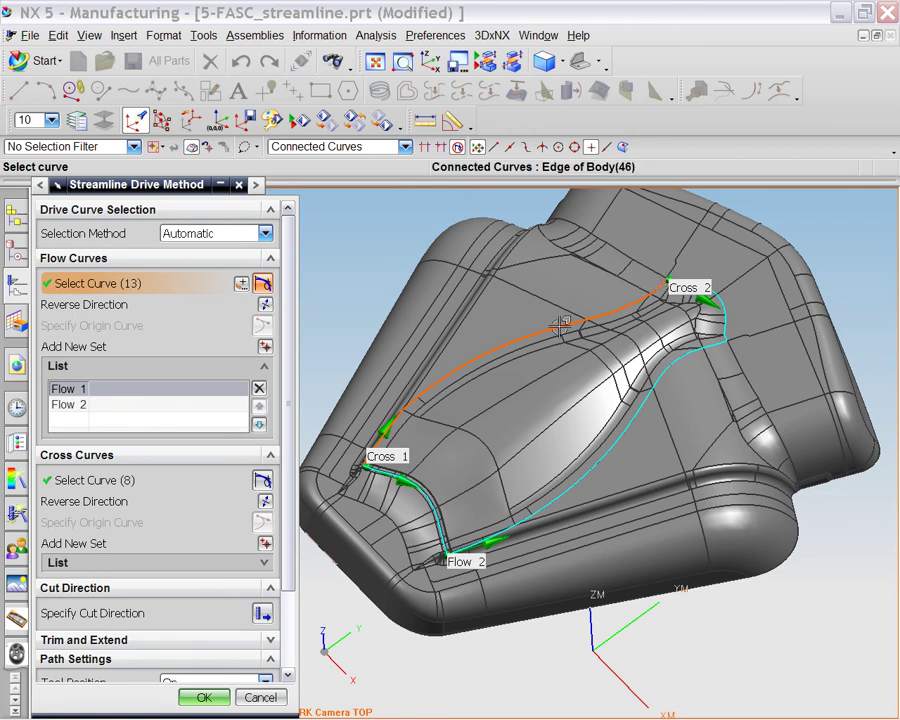
{"action": "left_click", "coordinate": [62, 404]}
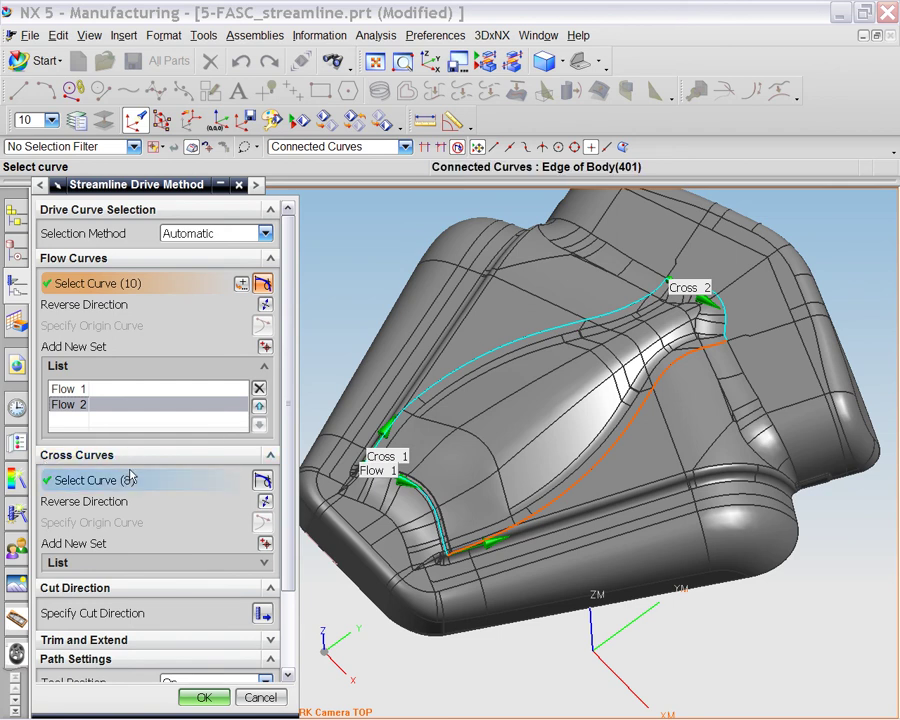
Step: Examine the Cross 1 and Cross 2 curve sets at the two ends of the cut area and review Flow 1 again
{"action": "left_click_drag", "start_coordinate": [284, 474], "coordinate": [288, 535]}
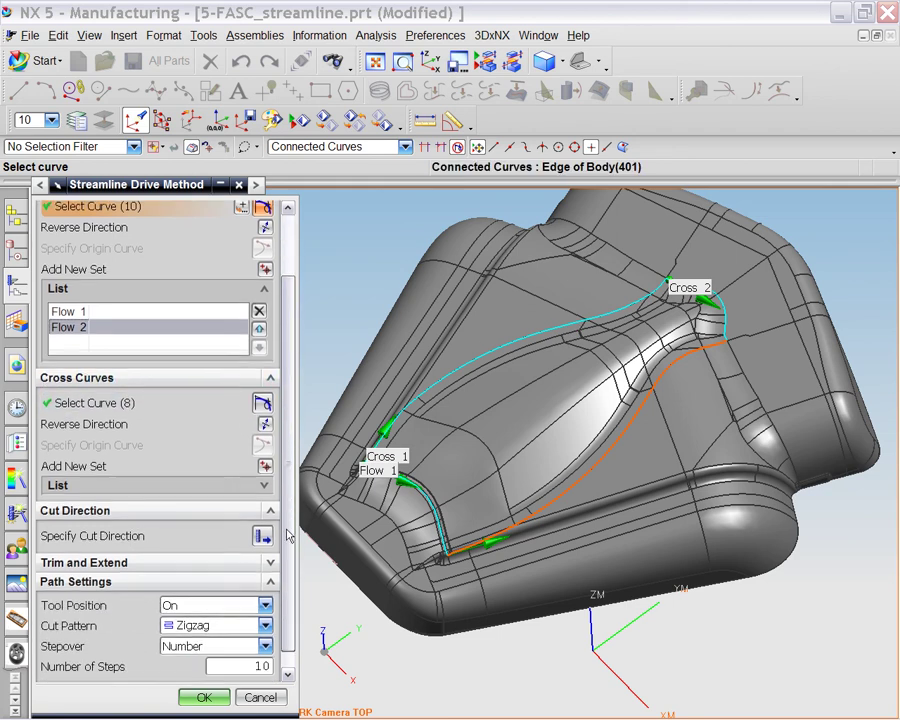
{"action": "left_click", "coordinate": [57, 485]}
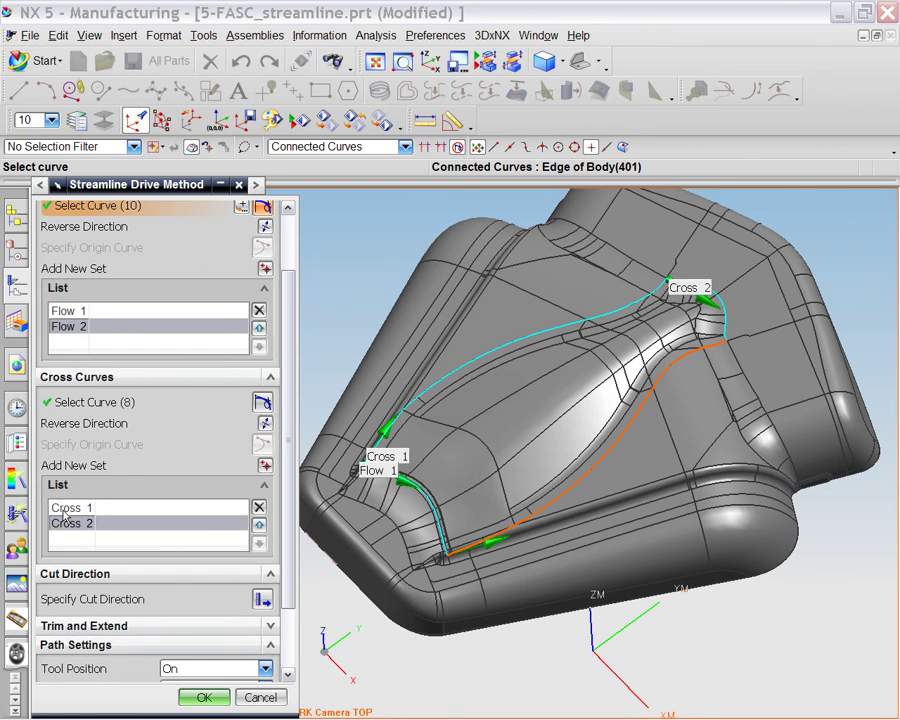
{"action": "left_click", "coordinate": [66, 508]}
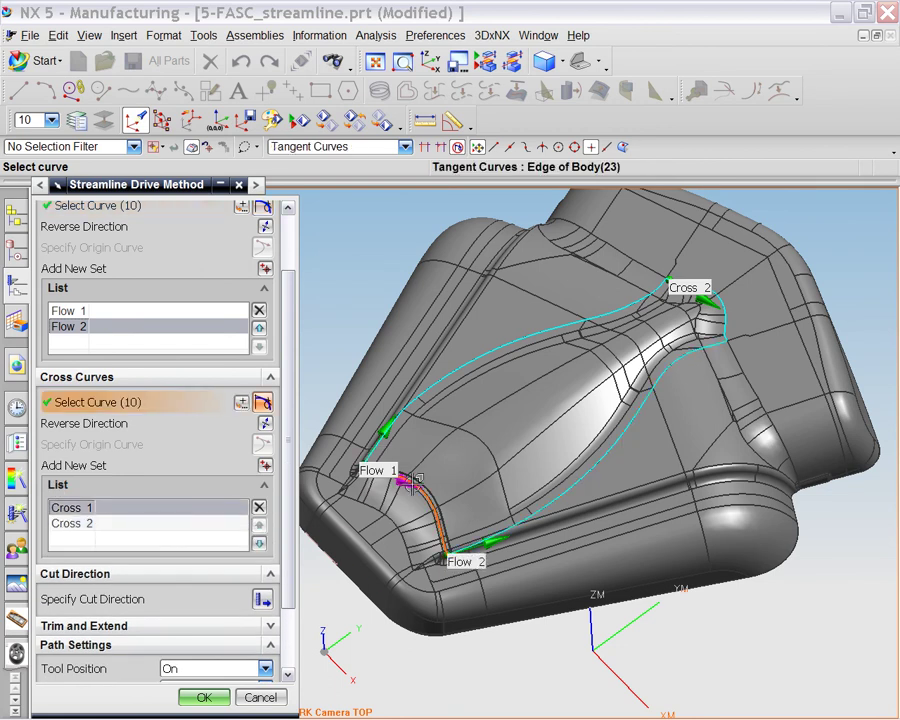
{"action": "left_click", "coordinate": [62, 523]}
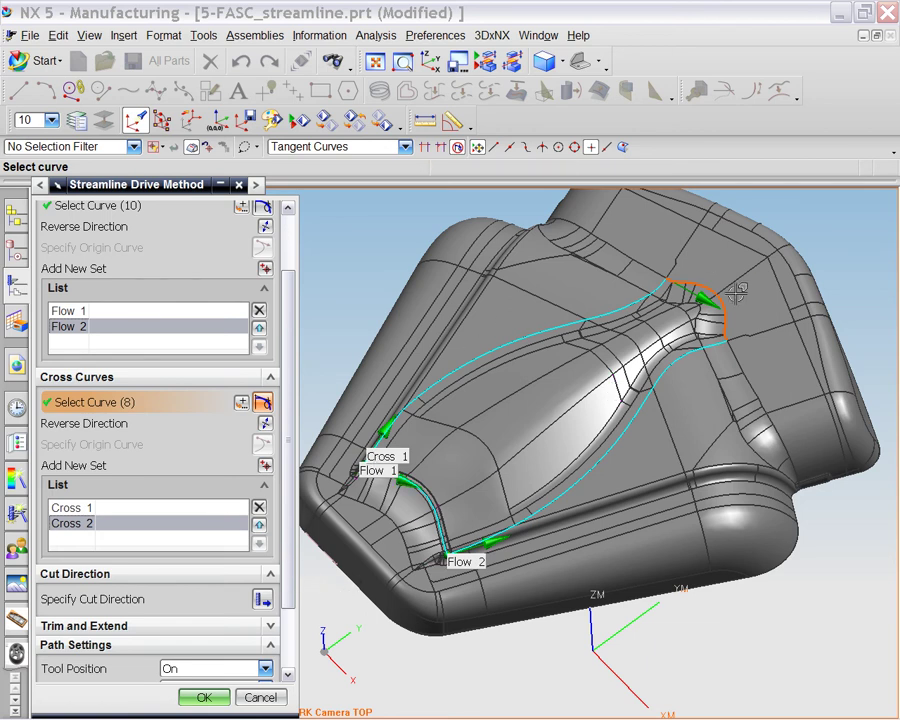
{"action": "left_click", "coordinate": [404, 483]}
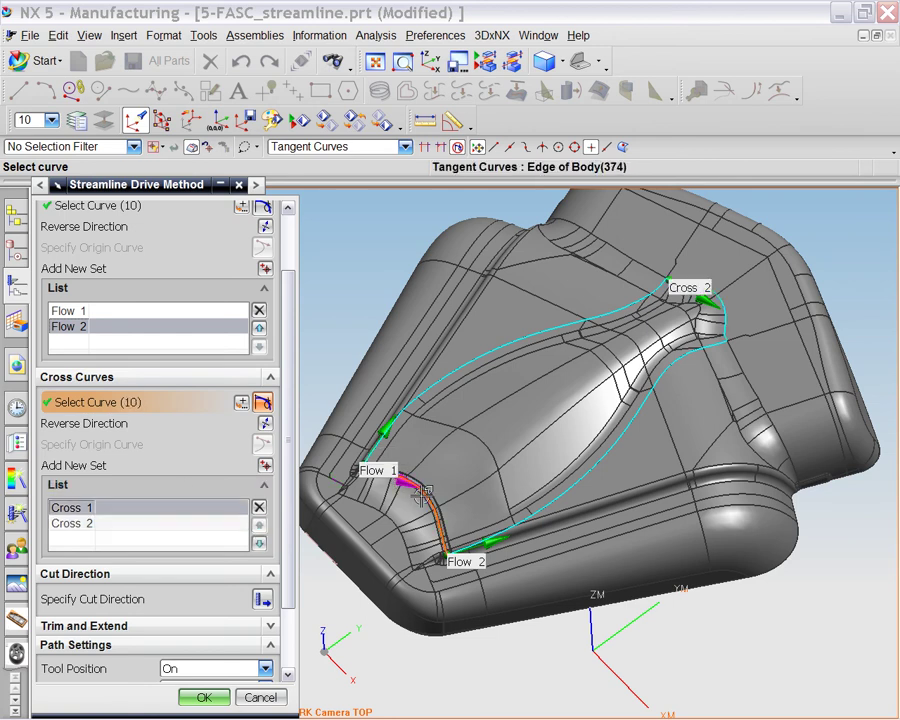
{"action": "left_click", "coordinate": [100, 524]}
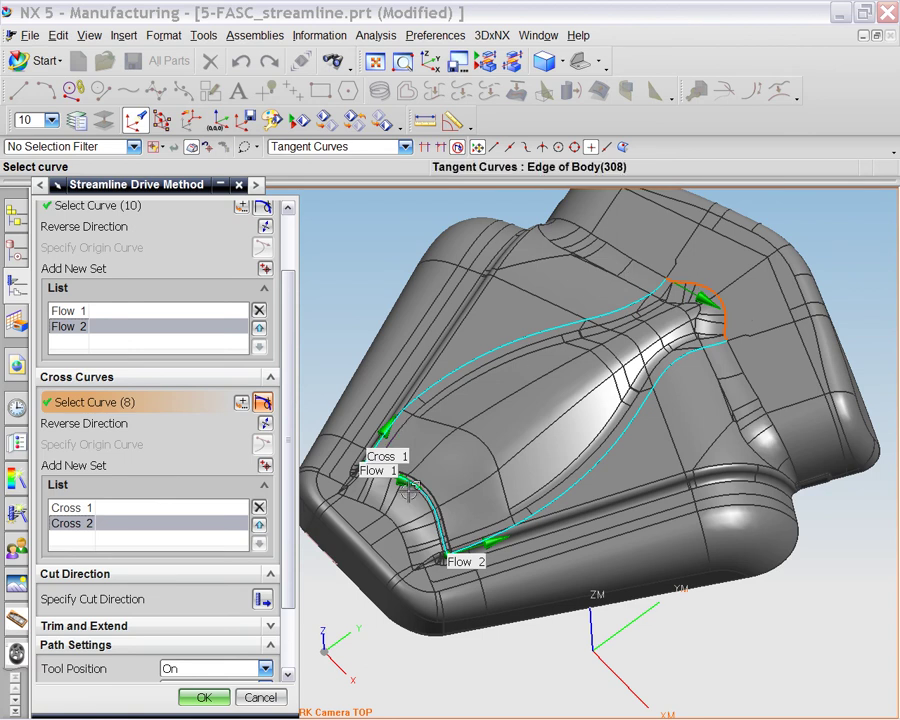
{"action": "left_click", "coordinate": [69, 312]}
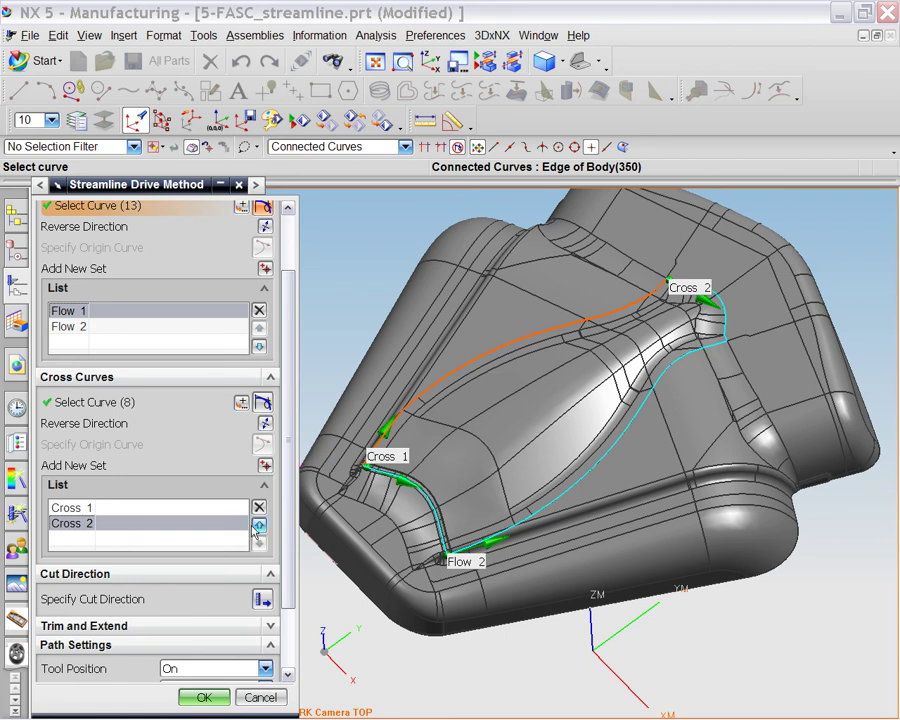
Step: Specify the cut direction along the Flow 2 curve, starting from its corner at the wide end of the cut area
{"action": "left_click_drag", "start_coordinate": [286, 476], "coordinate": [288, 524]}
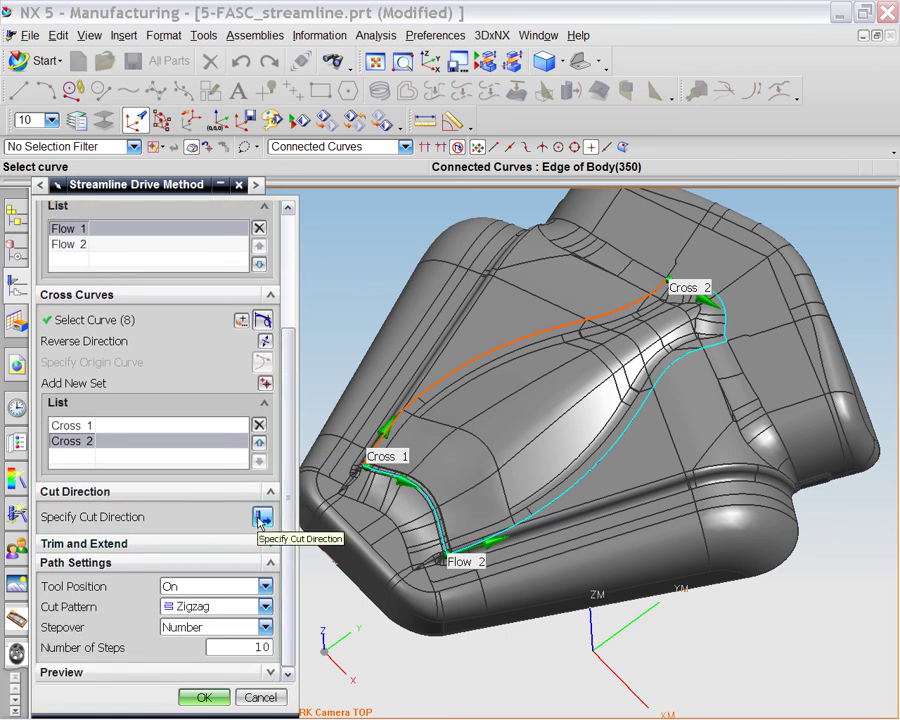
{"action": "left_click", "coordinate": [262, 519]}
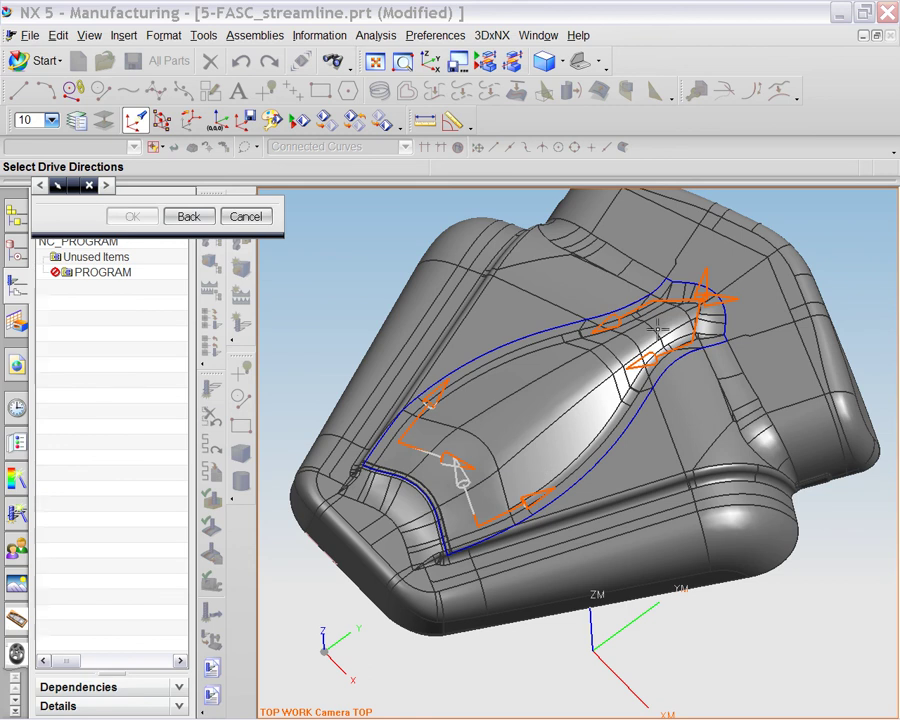
{"action": "left_click", "coordinate": [515, 507]}
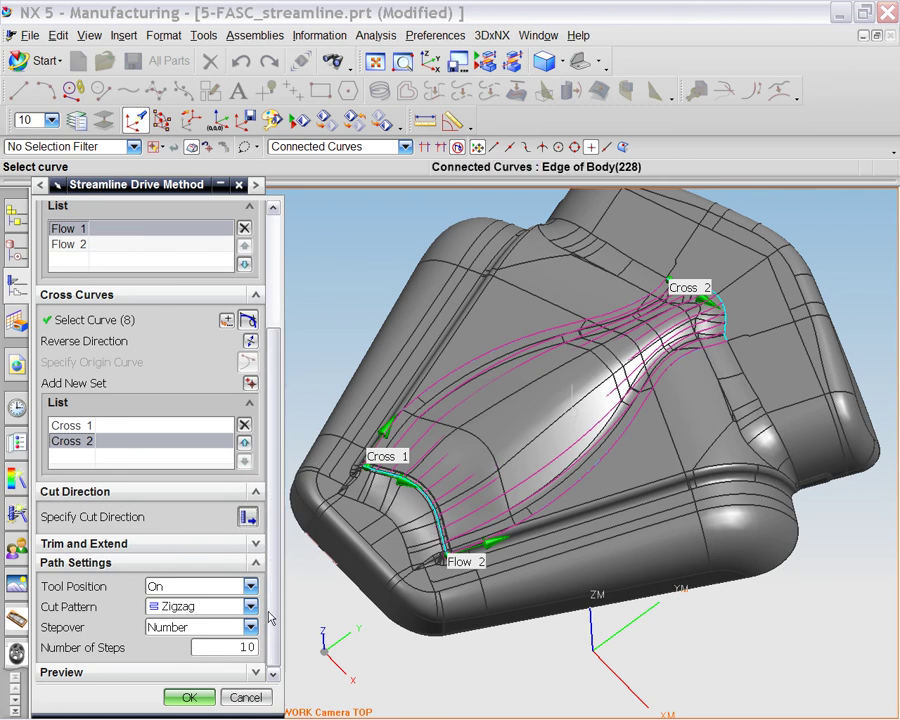
Step: Set the drive path to a Zigzag cut pattern with a Maximum stepover distance of 3 and accept the drive method
{"action": "left_click", "coordinate": [186, 605]}
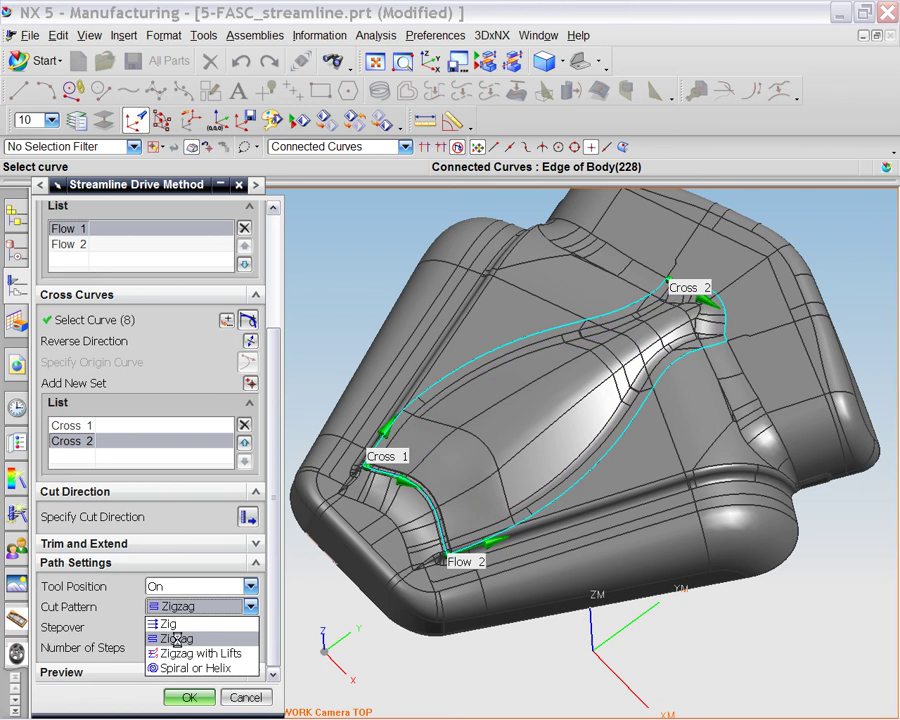
{"action": "left_click", "coordinate": [177, 639]}
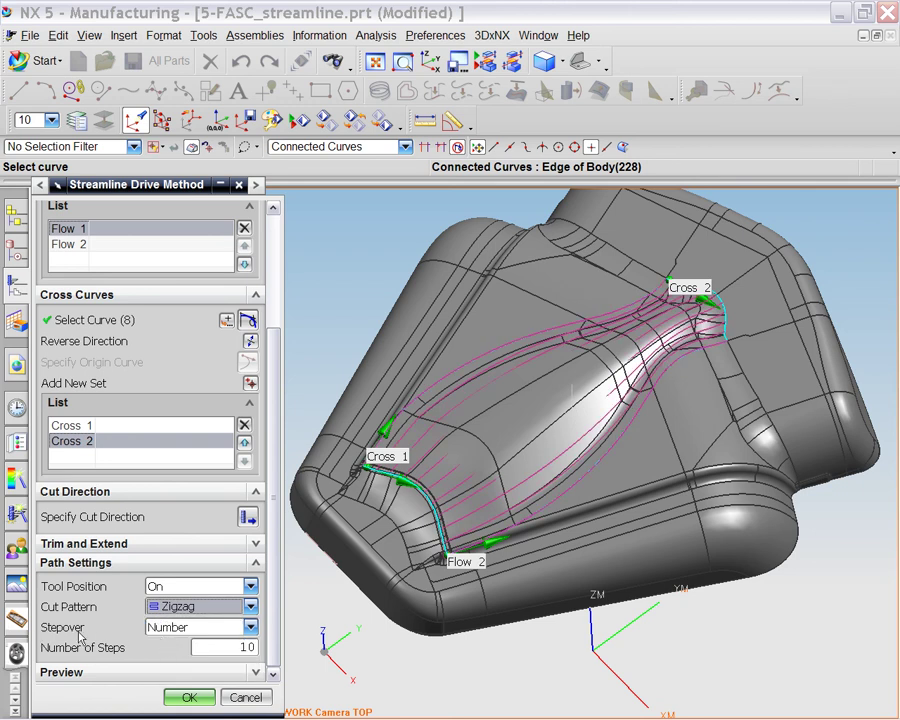
{"action": "left_click", "coordinate": [160, 630]}
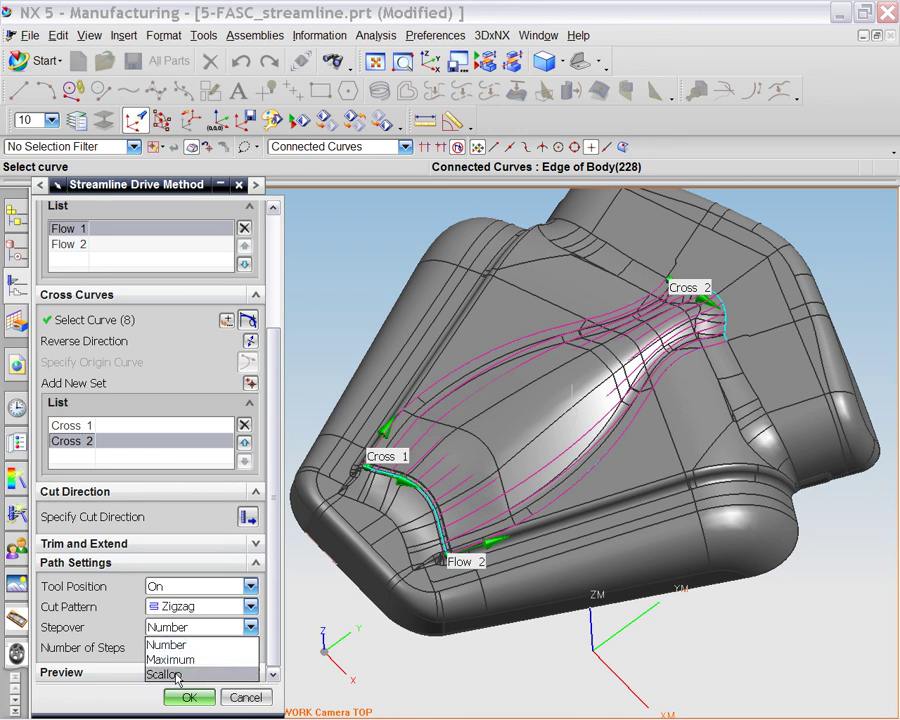
{"action": "left_click", "coordinate": [170, 659]}
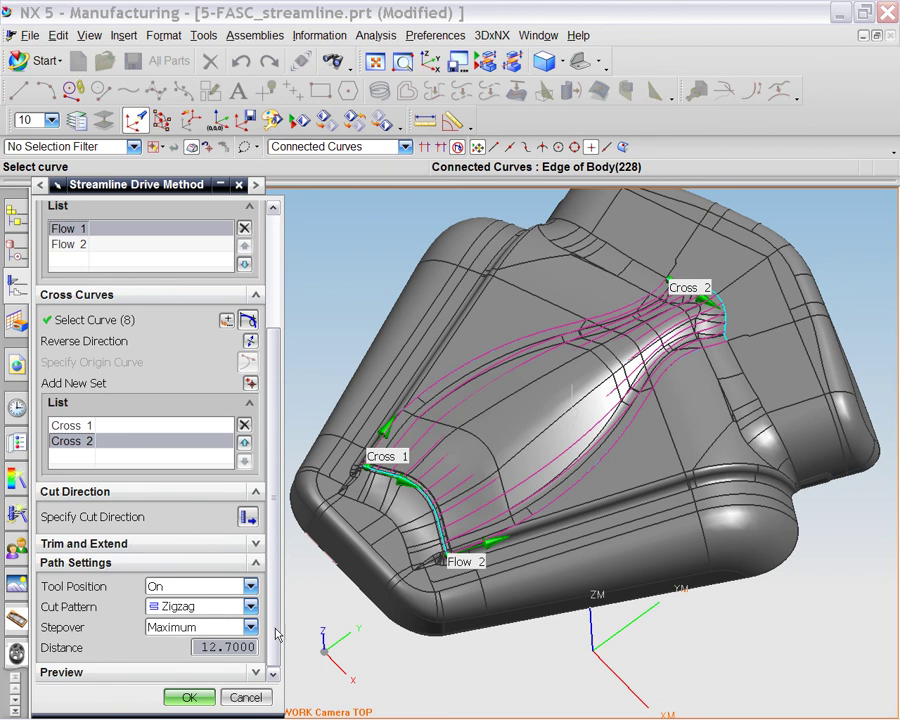
{"action": "type", "text": "3"}
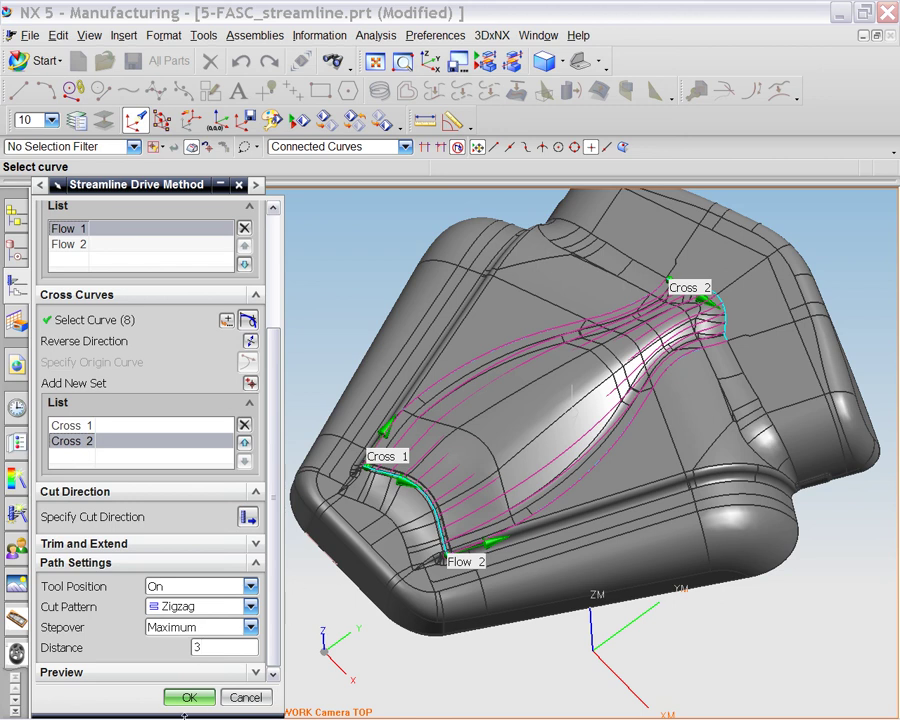
{"action": "left_click", "coordinate": [188, 698]}
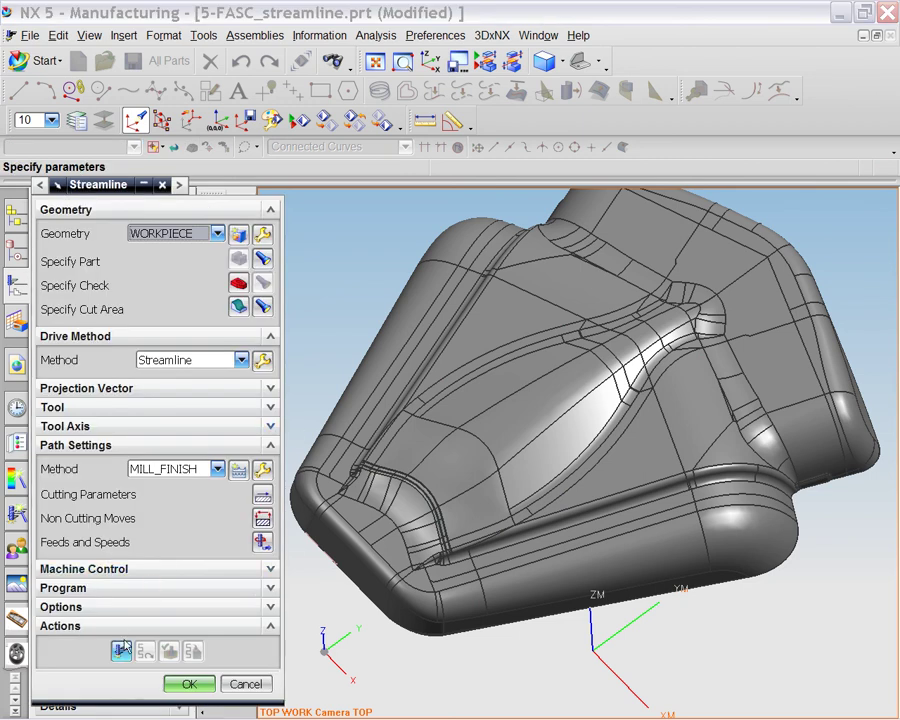
Step: Generate the Streamline tool path, inspect its passes at the wide and narrow ends, and accept the operation
{"action": "left_click", "coordinate": [122, 655]}
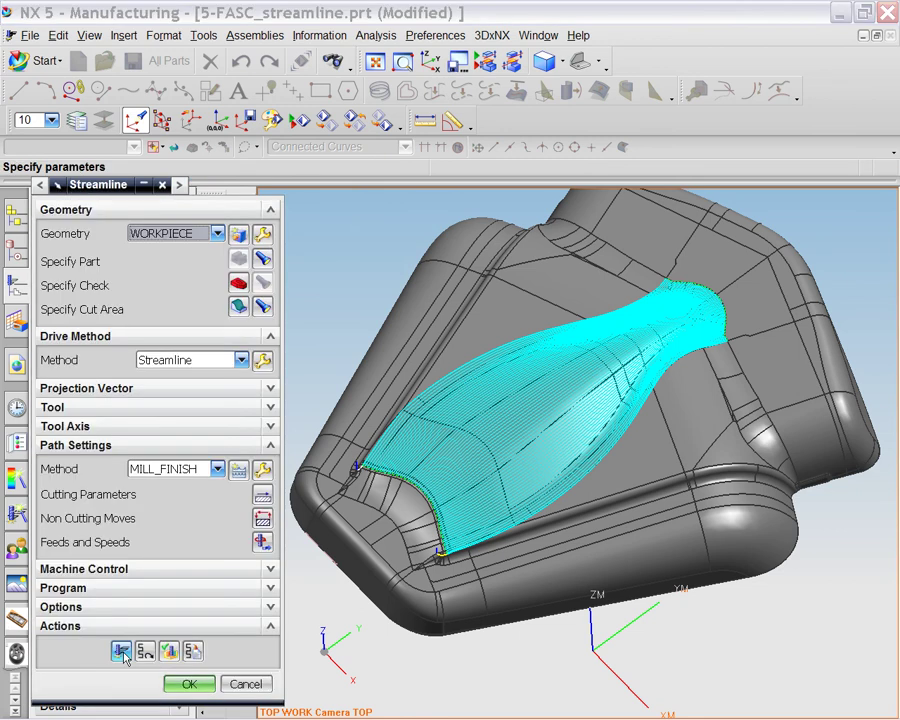
{"action": "scroll", "coordinate": [430, 525], "scroll_direction": "up", "scroll_amount": 5}
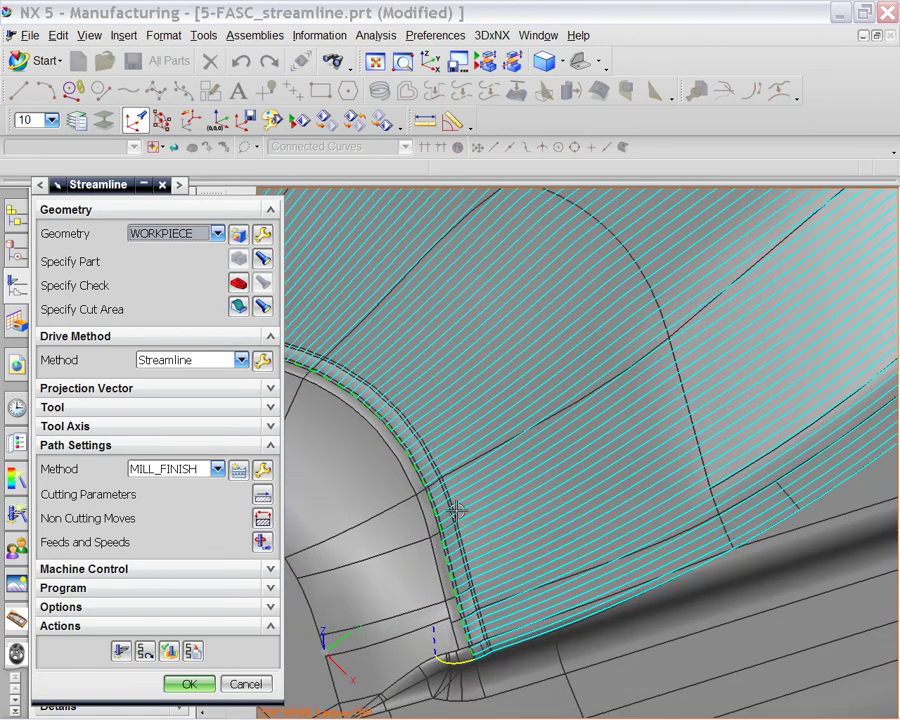
{"action": "scroll", "coordinate": [500, 565], "scroll_direction": "down", "scroll_amount": 5}
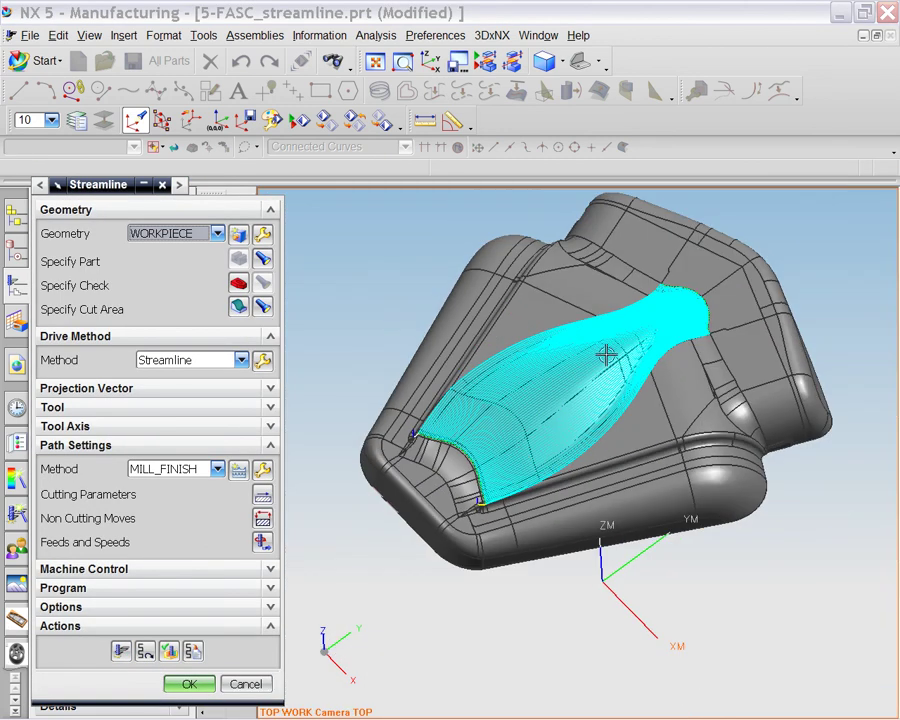
{"action": "scroll", "coordinate": [600, 380], "scroll_direction": "up", "scroll_amount": 5}
{"action": "scroll", "coordinate": [650, 341], "scroll_direction": "up", "scroll_amount": 3}
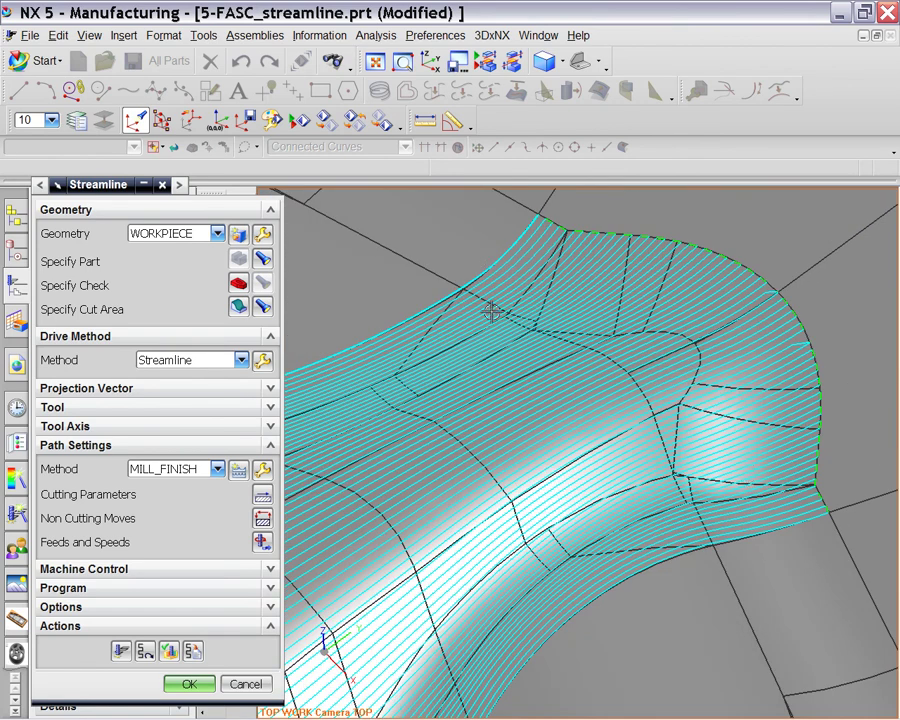
{"action": "scroll", "coordinate": [491, 313], "scroll_direction": "down", "scroll_amount": 6}
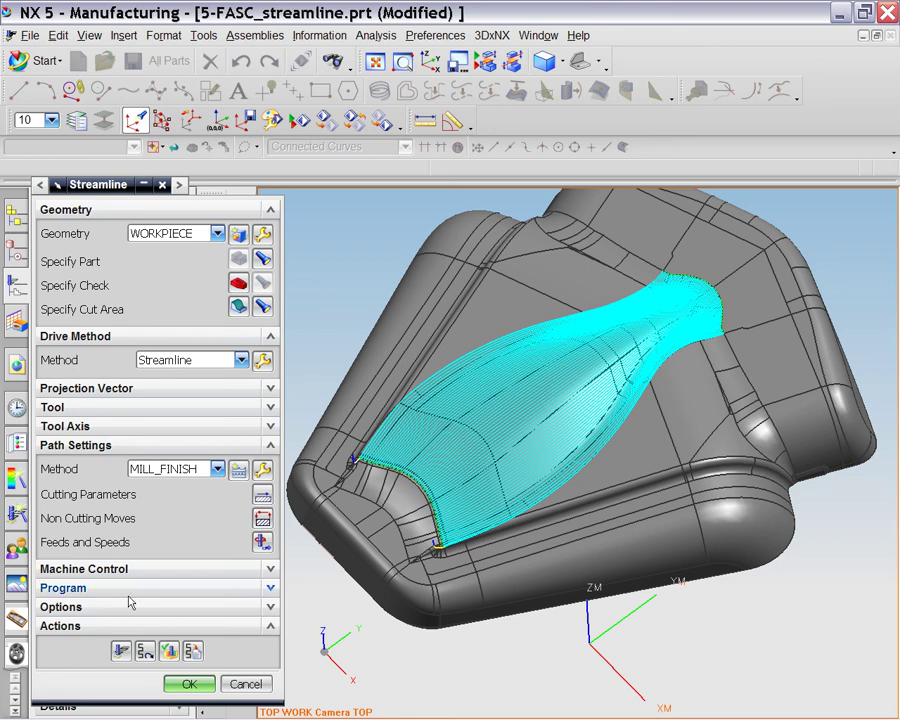
{"action": "left_click", "coordinate": [189, 684]}
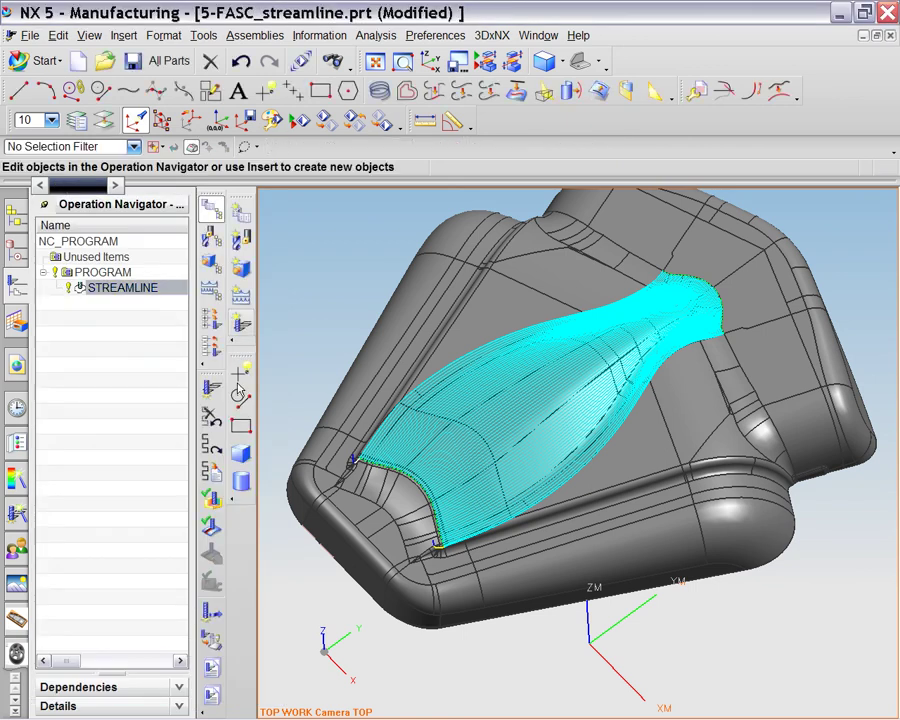